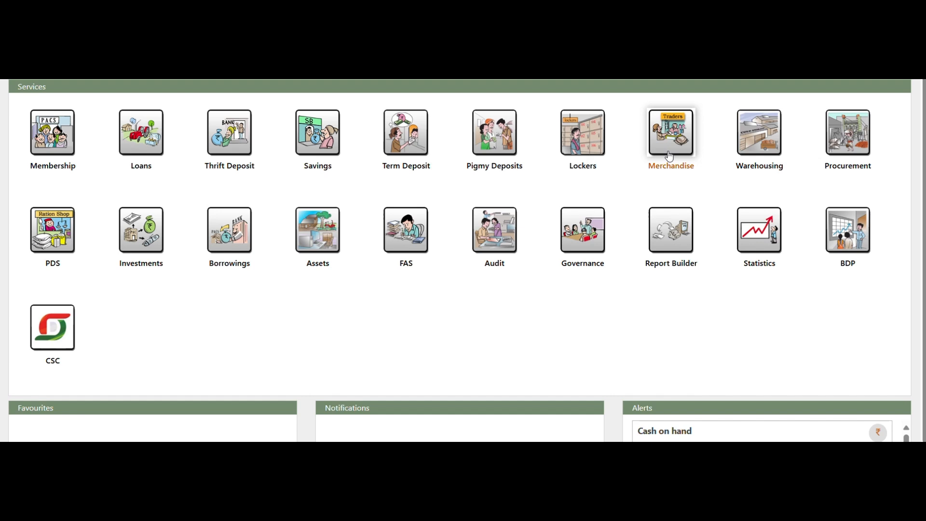
# Step: Open the Merchandise module from the Services dashboard
pyautogui.click(669, 155)
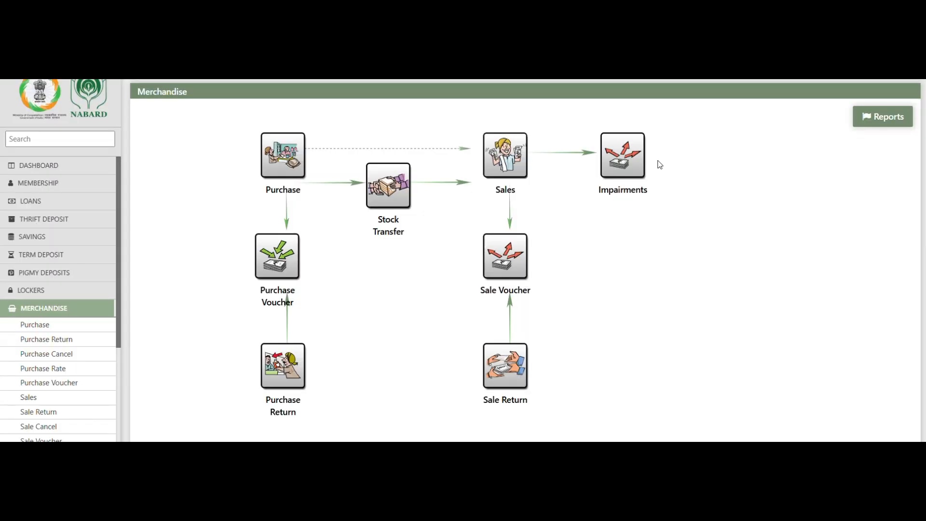
# Step: Start a Sales entry, pick Kashmir Agro Hq as godown, then close the chooser unconfirmed
pyautogui.click(508, 173)
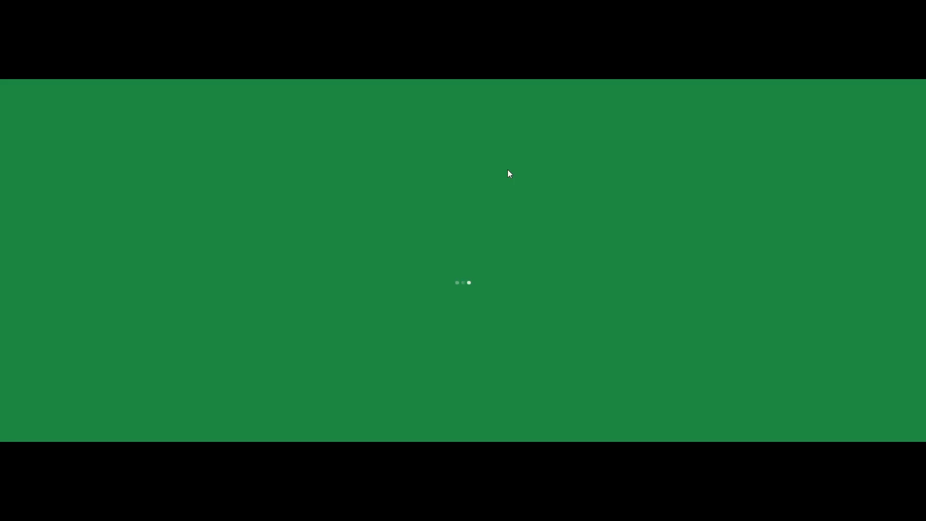
pyautogui.click(527, 246)
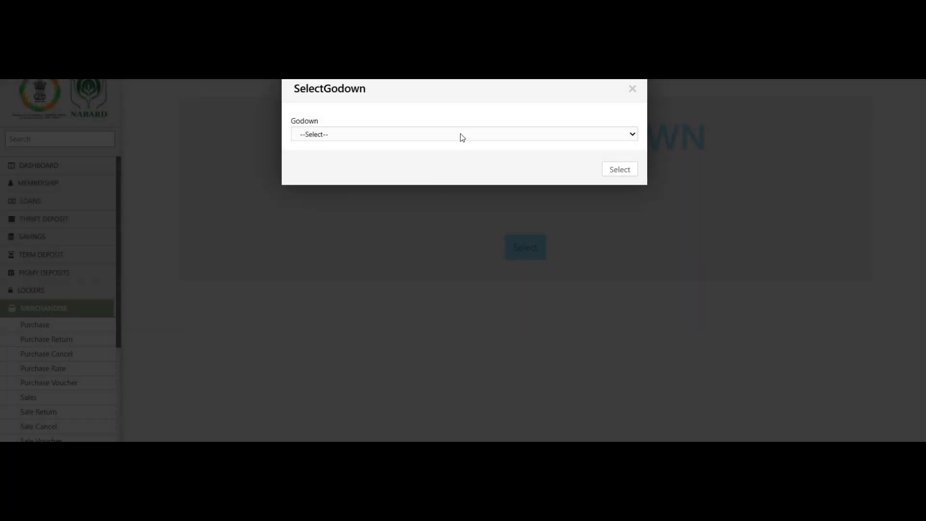
pyautogui.click(462, 134)
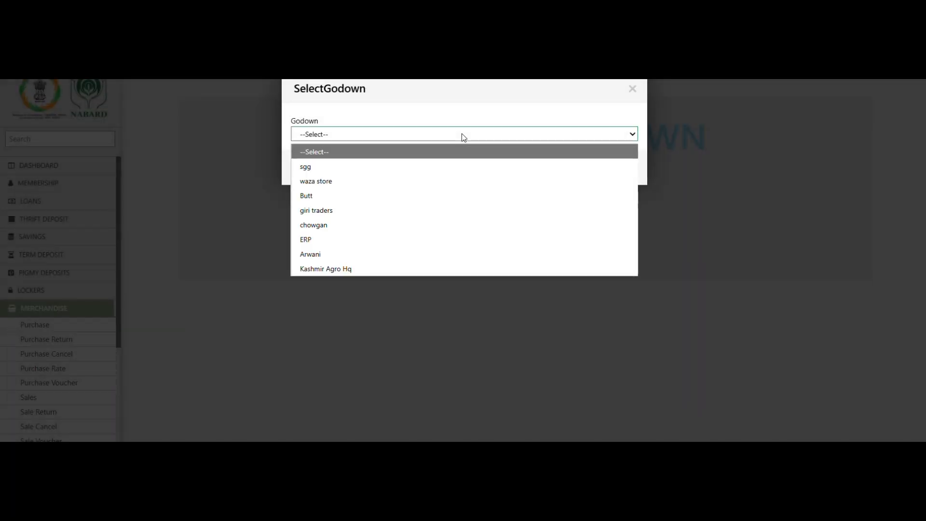
pyautogui.click(445, 268)
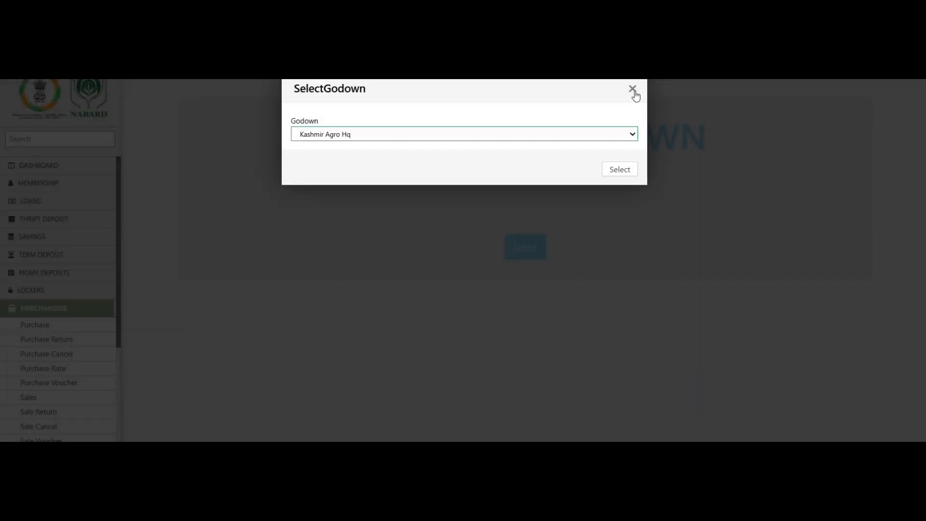
pyautogui.click(632, 90)
# Step: Bring up the Merchandise setup options list from the top-right menu
pyautogui.click(856, 73)
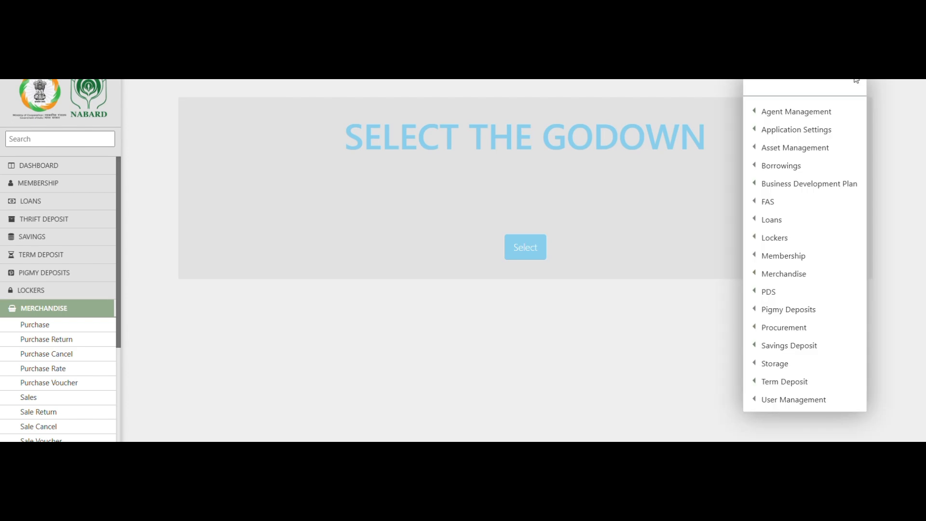
pyautogui.moveTo(789, 354)
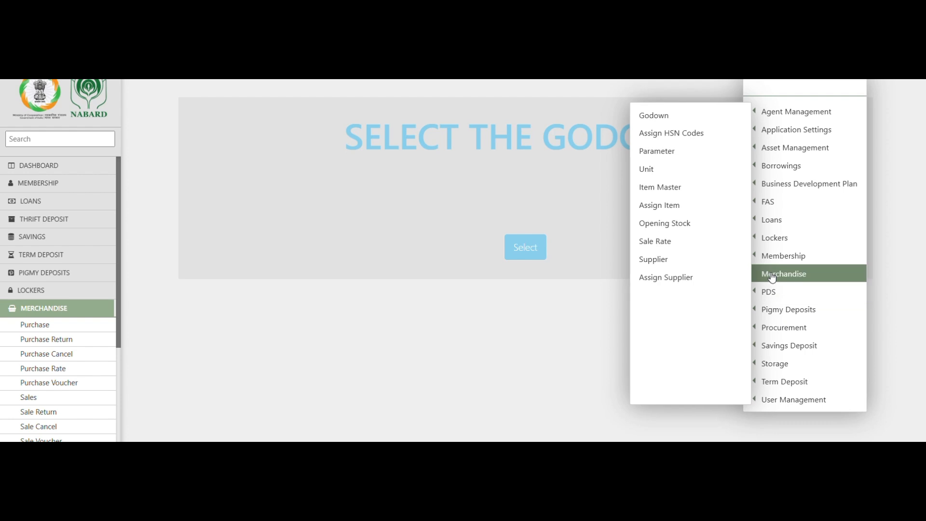
pyautogui.moveTo(773, 257)
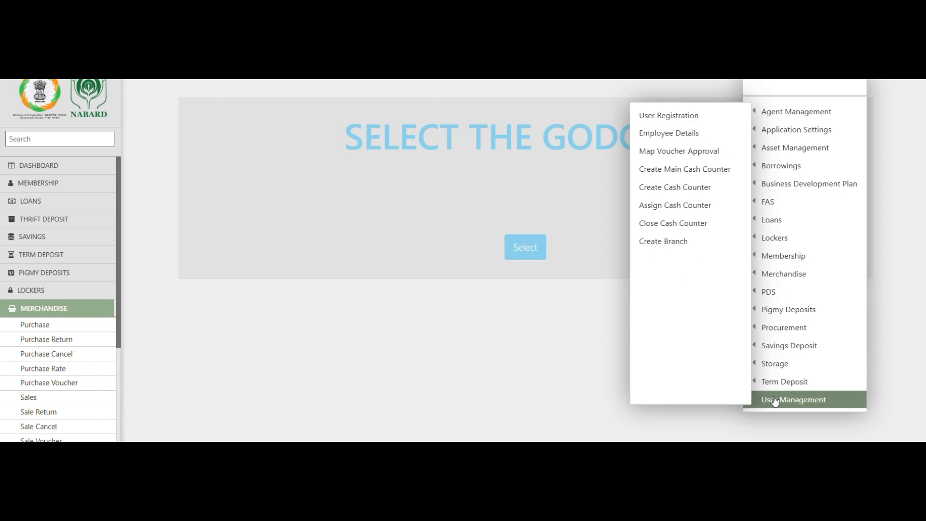
pyautogui.moveTo(776, 381)
pyautogui.moveTo(756, 399)
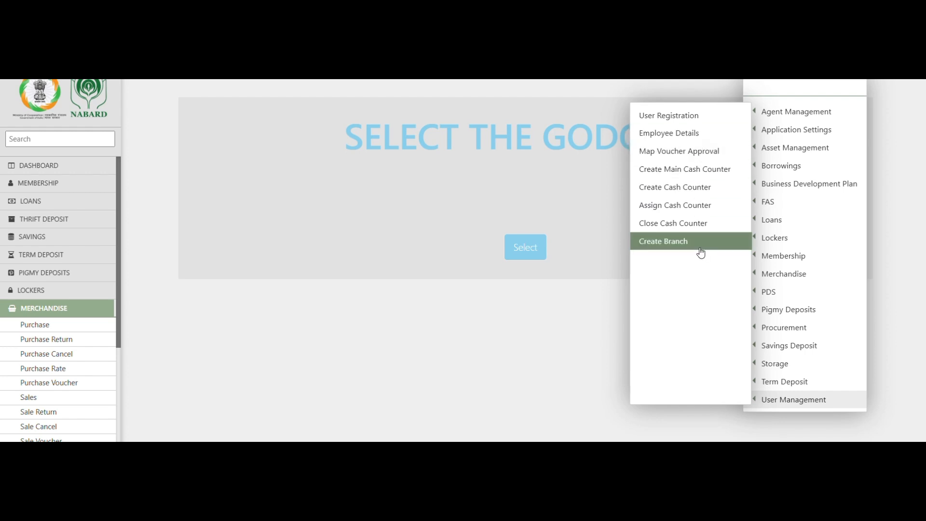
pyautogui.moveTo(785, 326)
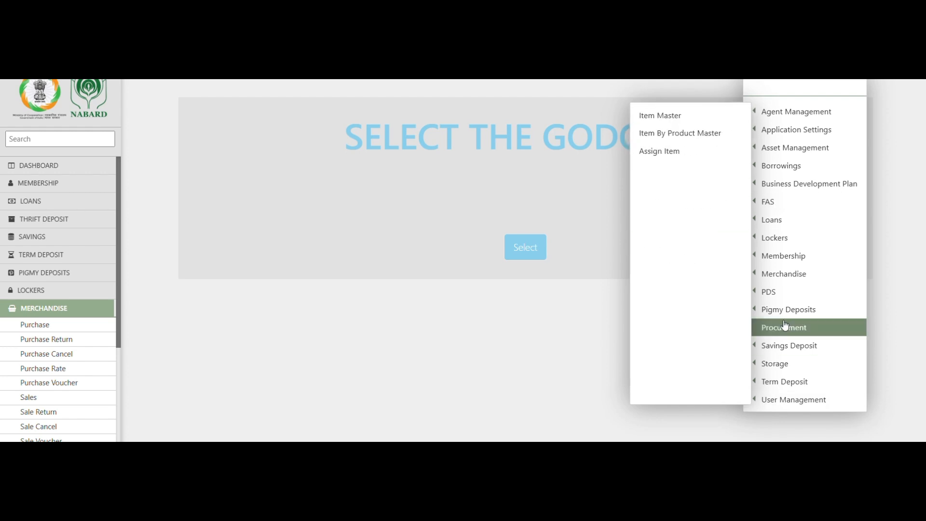
pyautogui.moveTo(785, 280)
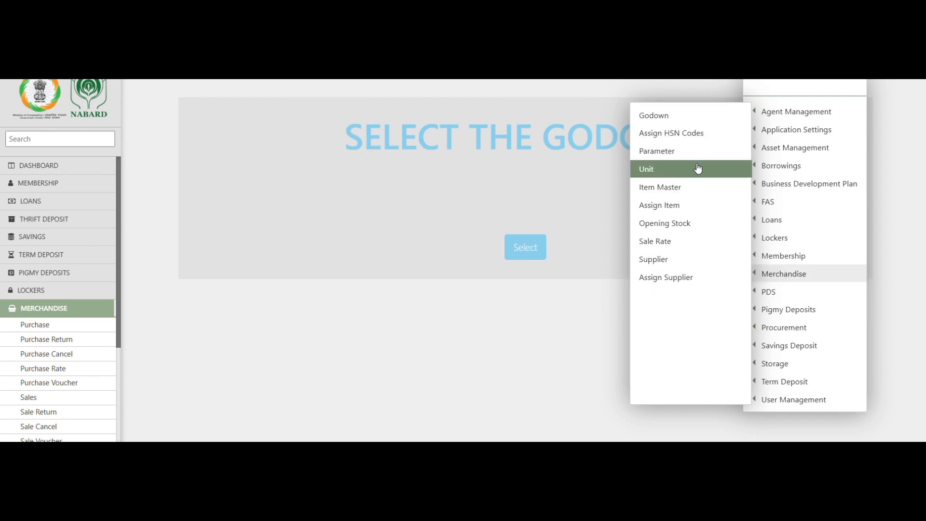
# Step: Open the Sale Rate setup for the Kashmir Agro Hq godown
pyautogui.click(692, 245)
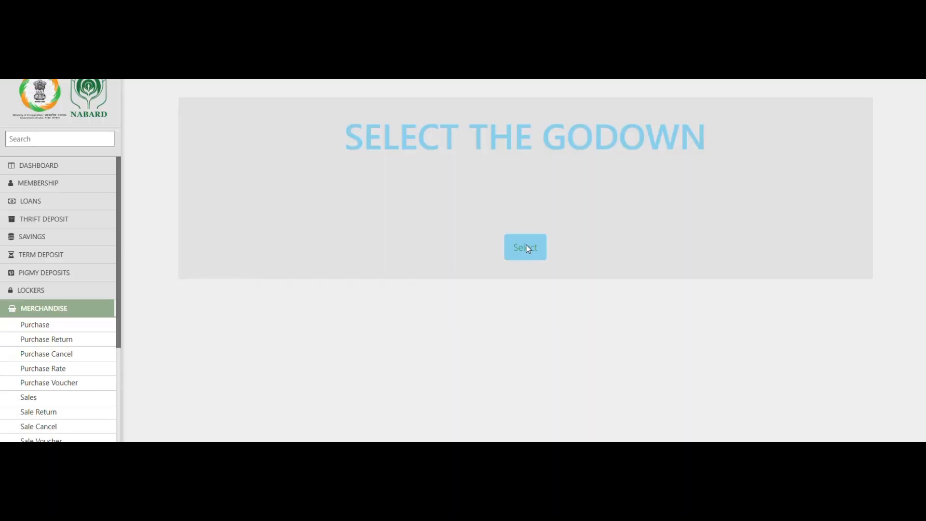
pyautogui.click(525, 248)
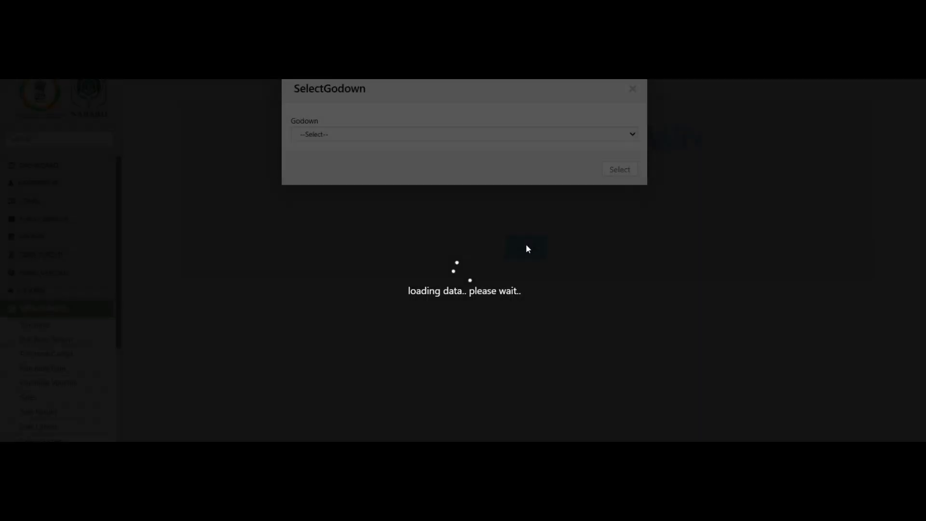
pyautogui.click(516, 139)
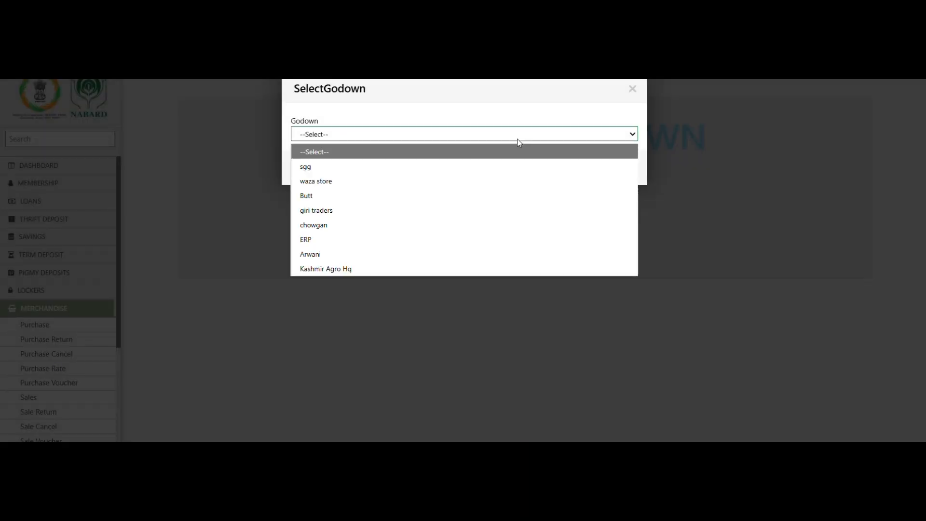
pyautogui.click(485, 266)
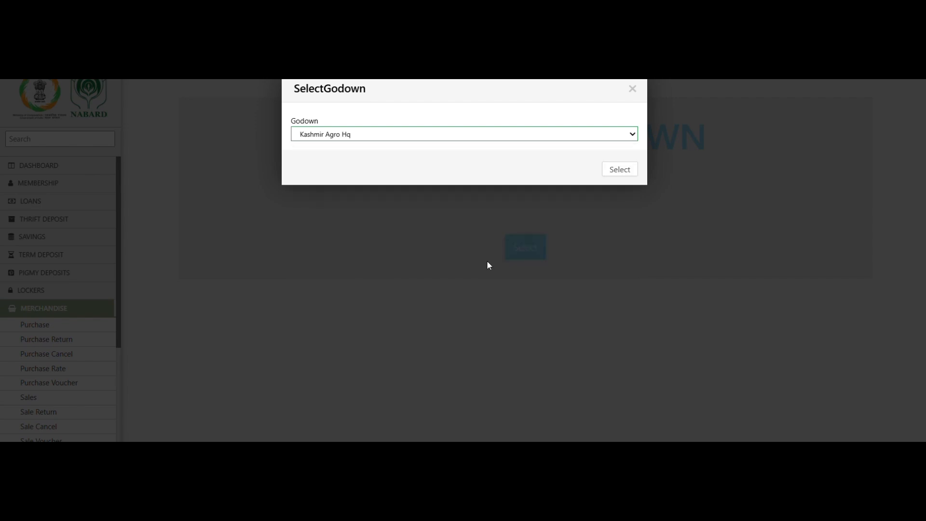
pyautogui.click(624, 170)
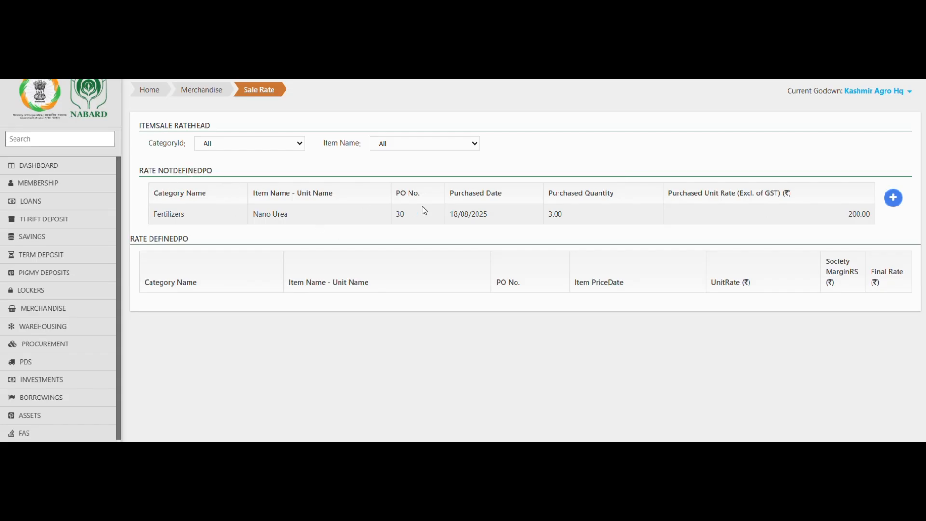
# Step: Add a new item sale rate dated 18-08-2025 for PO 30, loading Nano Urea at 200.00
pyautogui.click(893, 197)
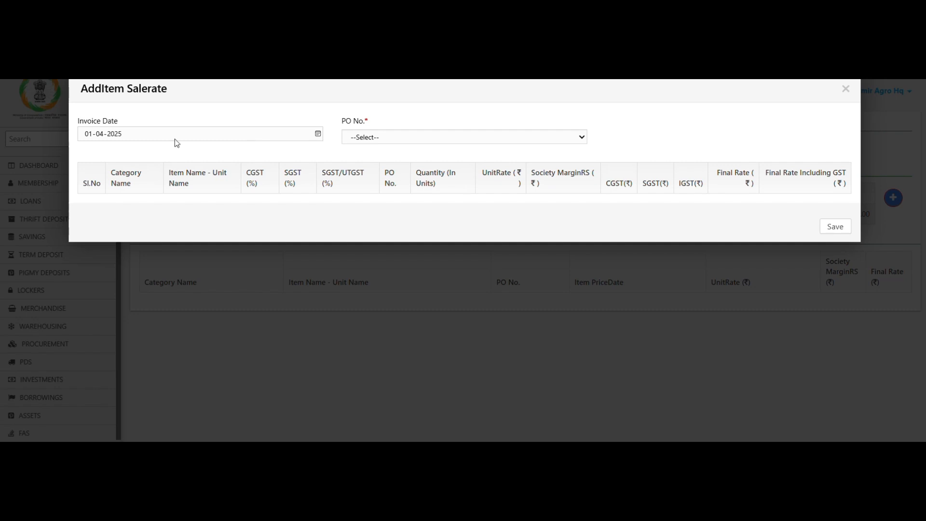
pyautogui.click(87, 138)
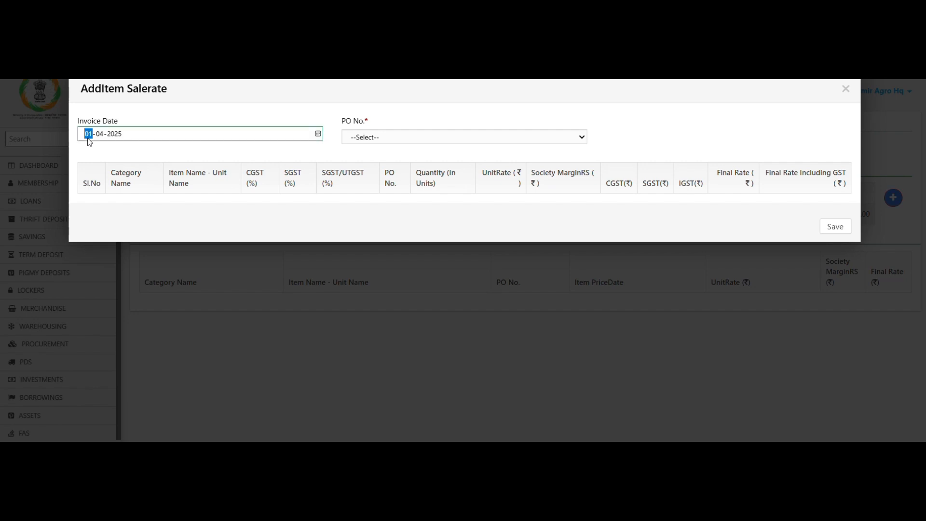
pyautogui.write('18-04-2026')
pyautogui.click(99, 135)
pyautogui.write('08')
pyautogui.click(115, 135)
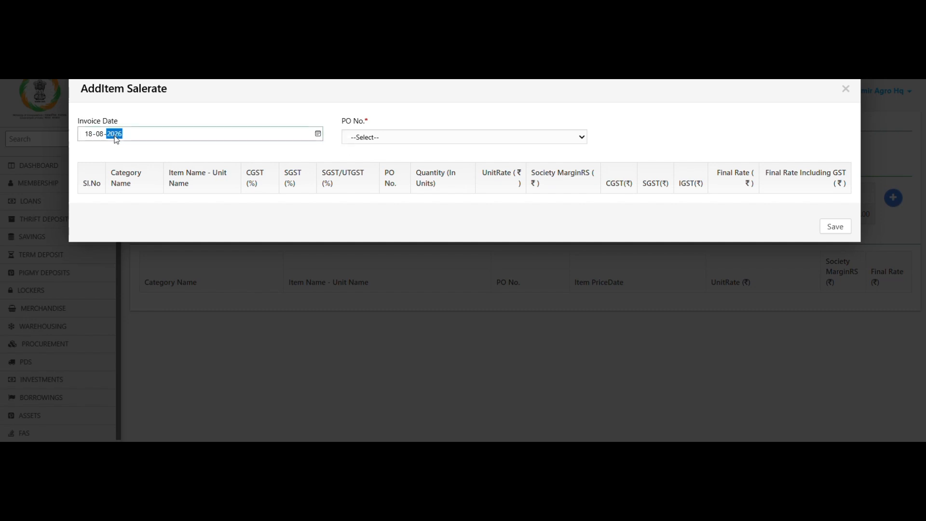
pyautogui.press('Down')
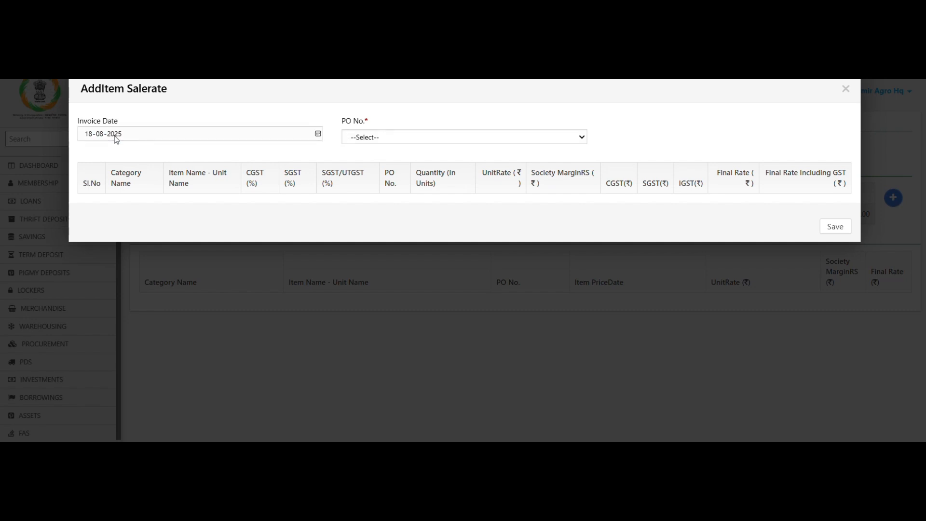
pyautogui.click(377, 141)
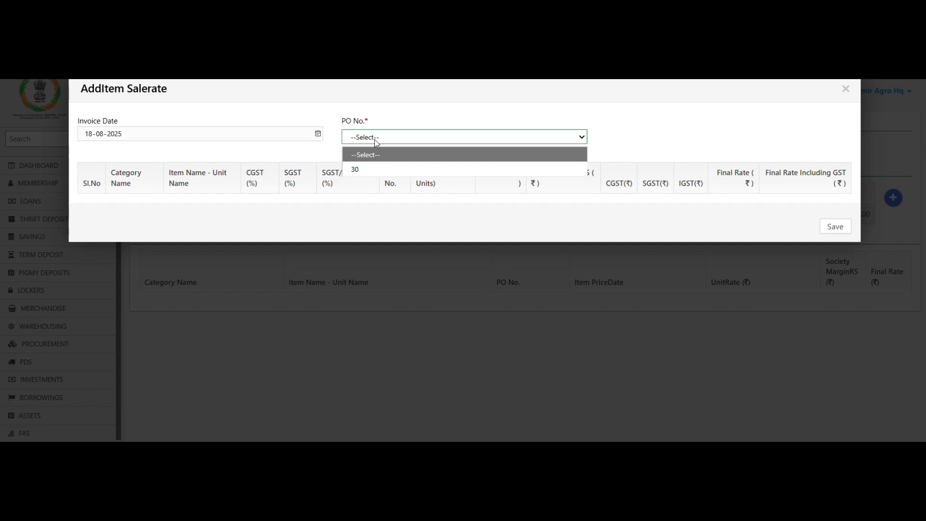
pyautogui.click(377, 168)
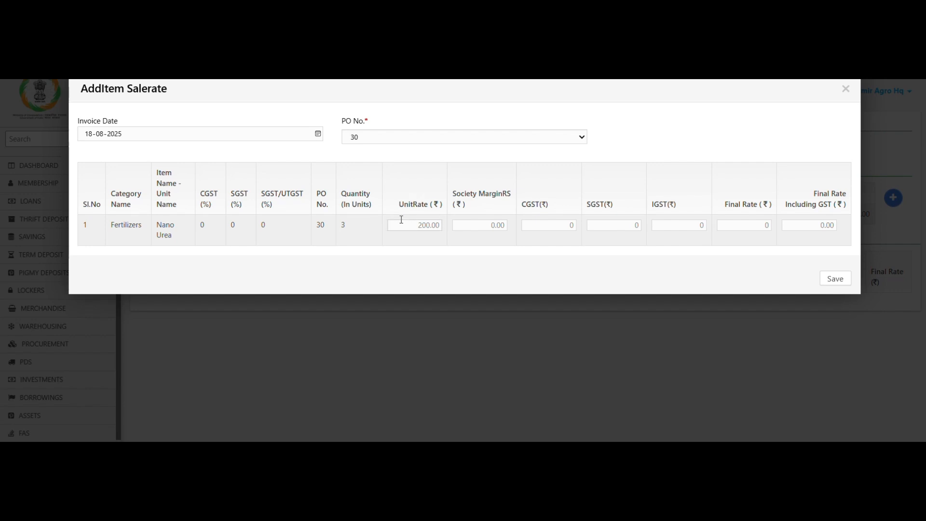
# Step: Set Nano Urea's final rate including GST to 230 (margin 30) and save it
pyautogui.click(417, 224)
pyautogui.doubleClick(796, 224)
pyautogui.write('223')
pyautogui.press('BackSpace')
pyautogui.press('BackSpace')
pyautogui.write('30')
pyautogui.click(756, 272)
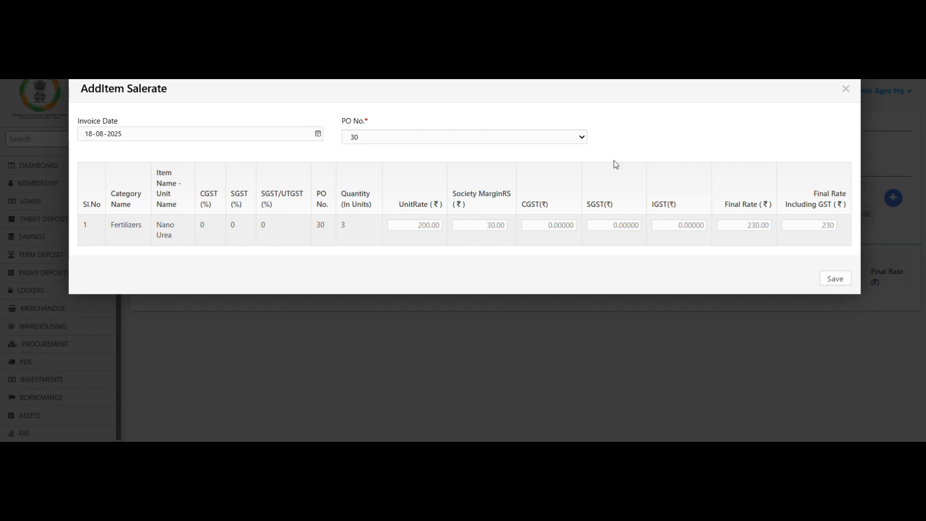
pyautogui.click(834, 278)
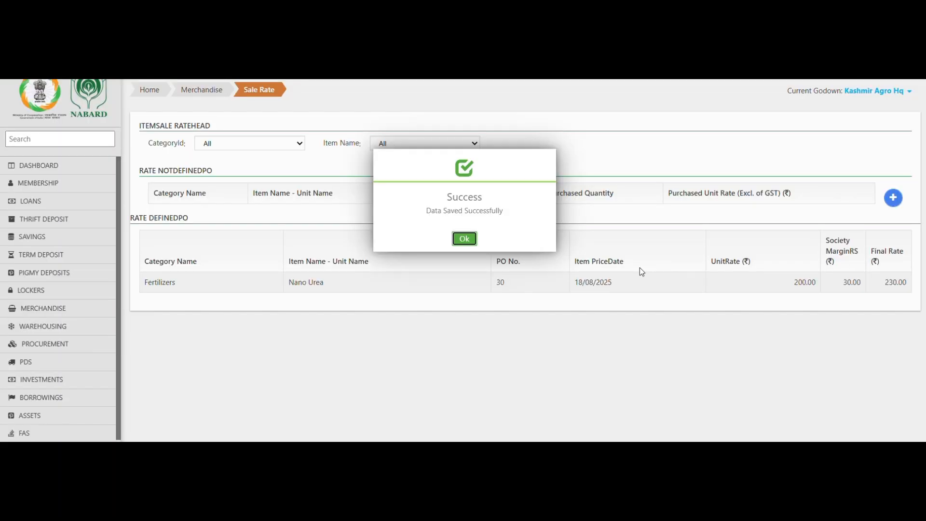
pyautogui.click(466, 240)
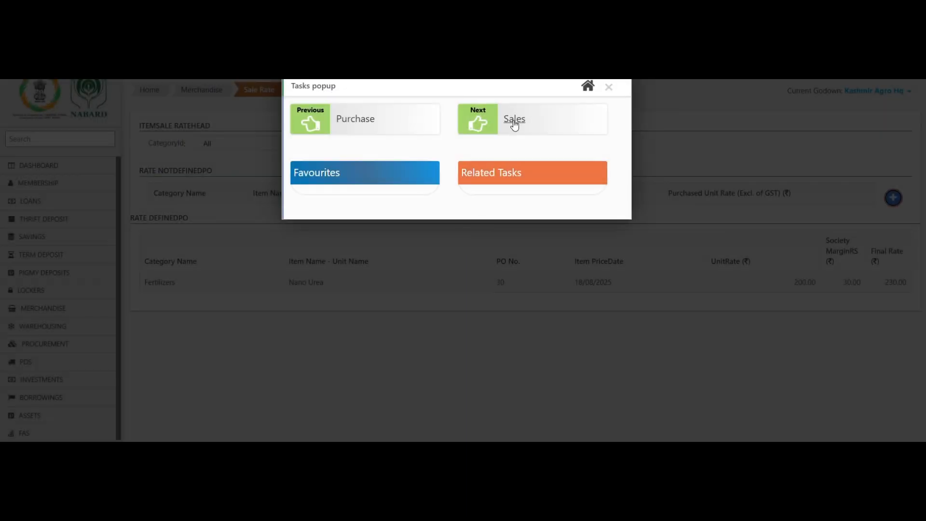
# Step: Start a new Sales entry to a non-member buyer and go to the Name field
pyautogui.click(514, 121)
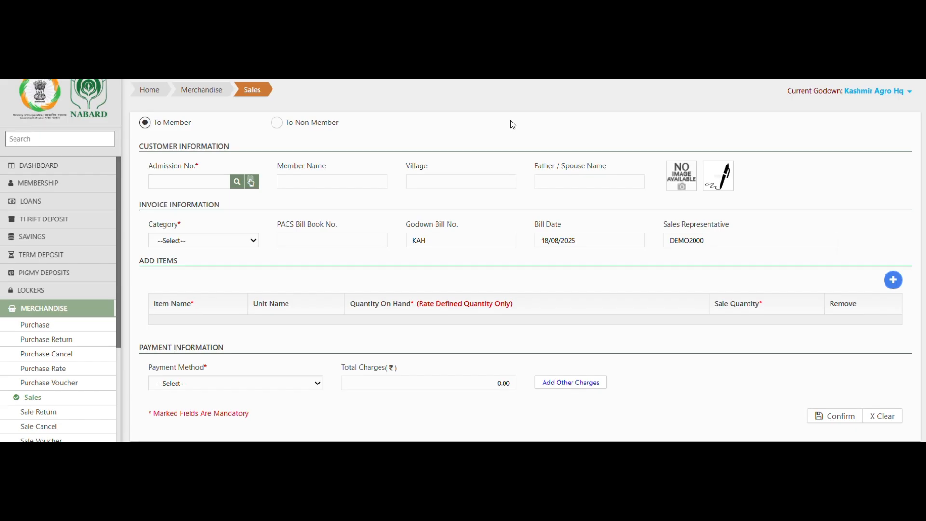
pyautogui.click(277, 127)
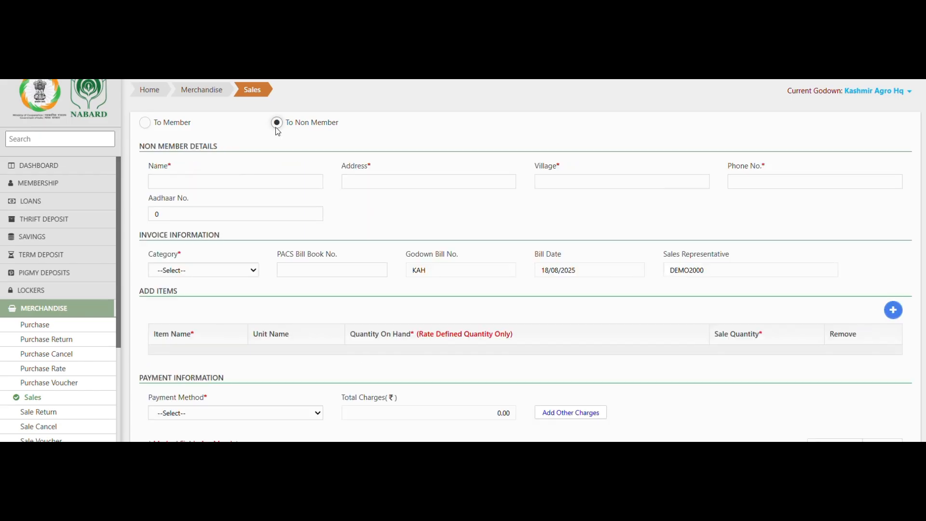
pyautogui.click(267, 182)
# Step: Enter the non-member buyer's name, address, village and phone number
pyautogui.write('Apiksh')
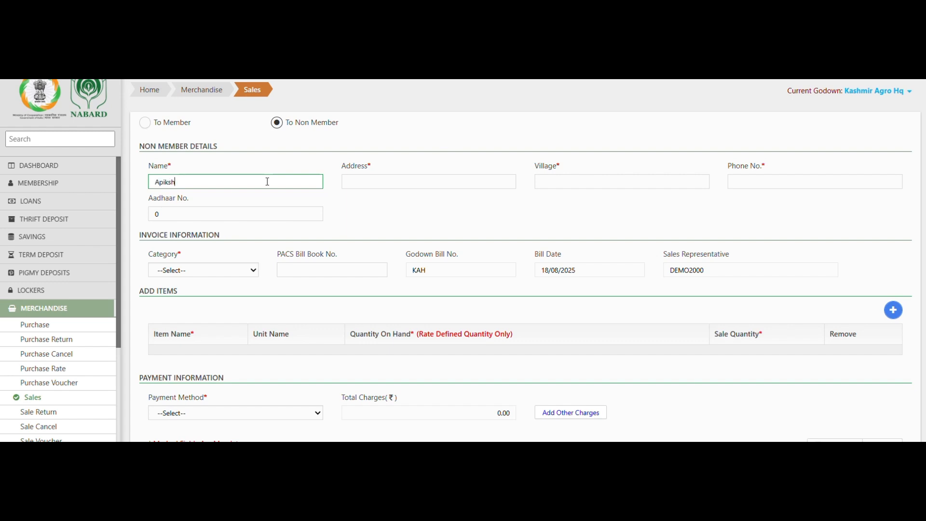
pyautogui.write('a')
pyautogui.press('Tab')
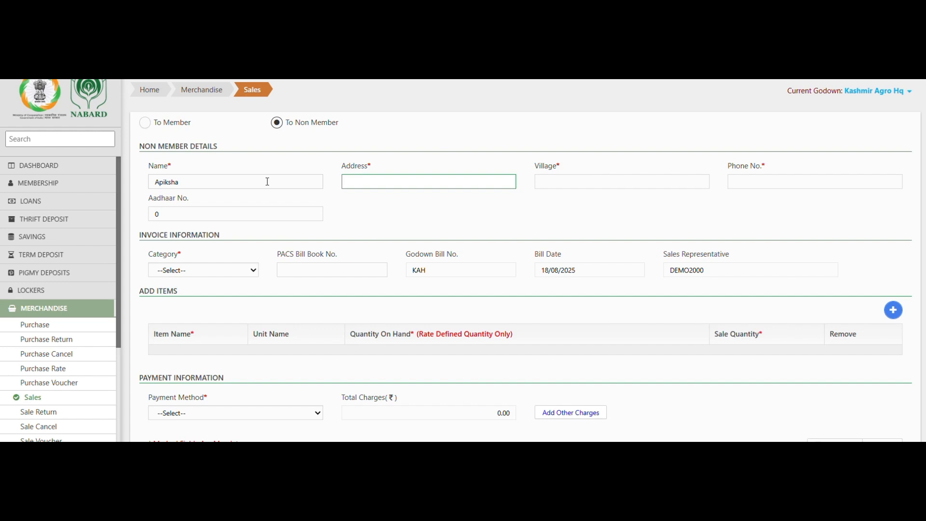
pyautogui.press('Tab')
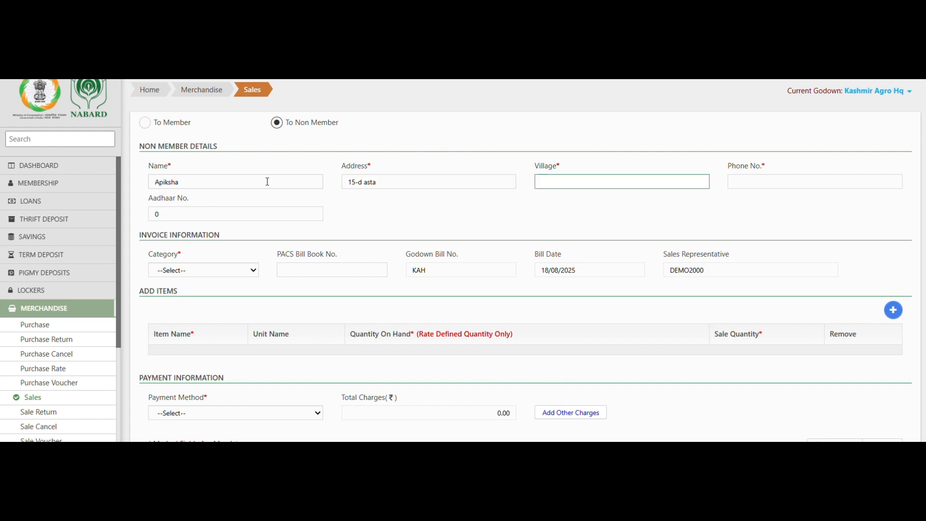
pyautogui.write('bulya')
pyautogui.press('Tab')
pyautogui.write('99')
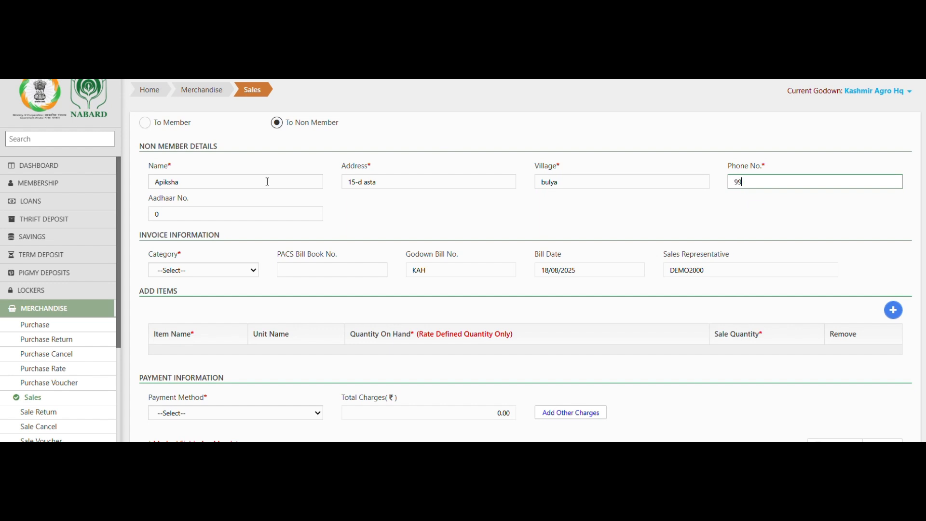
pyautogui.write('99999999')
pyautogui.press('Tab')
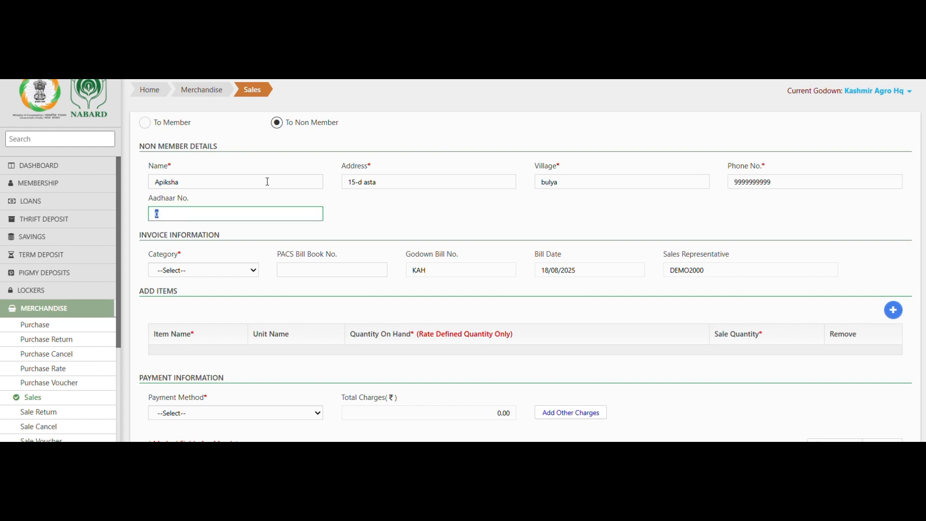
# Step: Replace the invalid Aadhaar placeholder 0 with the buyer's 12-digit Aadhaar number
pyautogui.press('Tab')
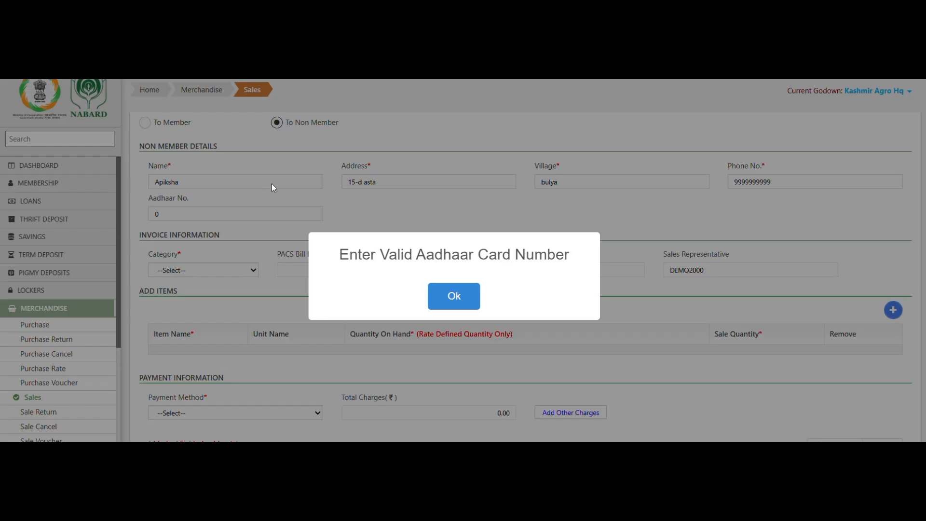
pyautogui.click(459, 314)
pyautogui.click(167, 214)
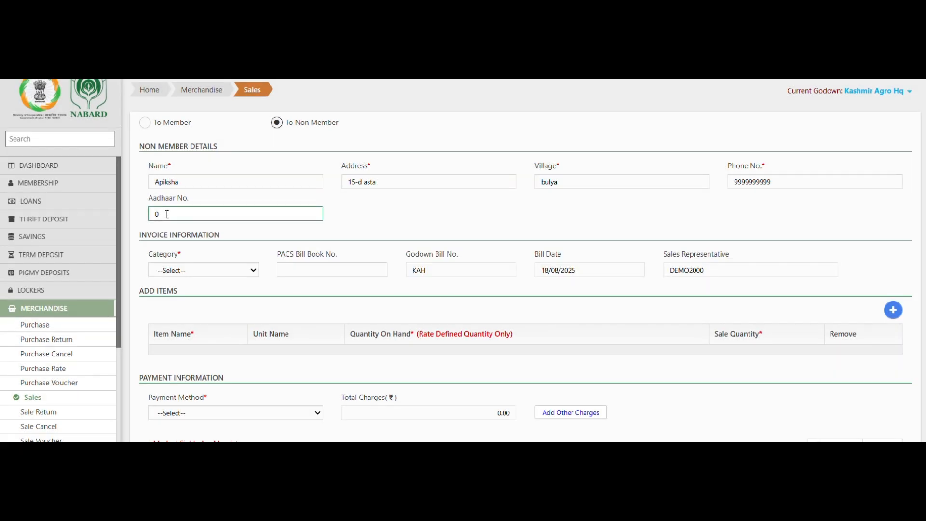
pyautogui.moveTo(167, 214); pyautogui.dragTo(143, 217)
pyautogui.write('999999999999')
pyautogui.click(229, 270)
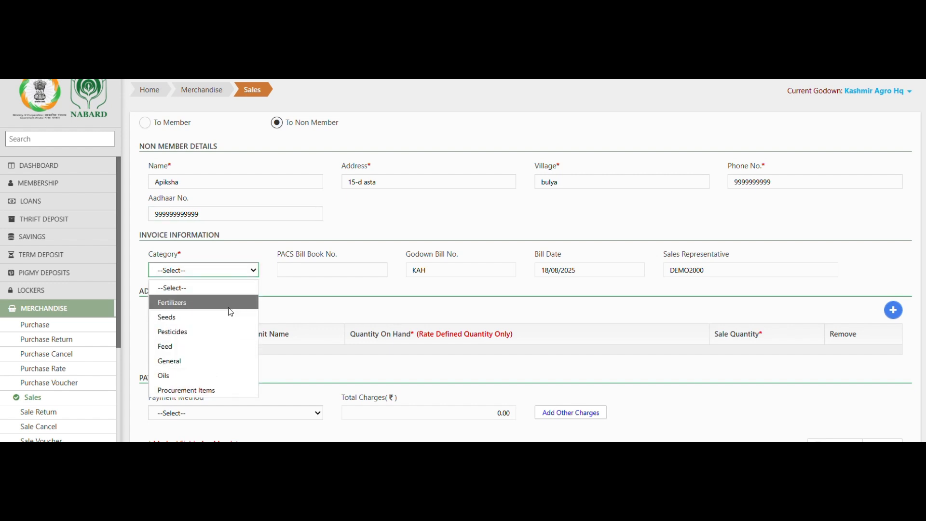
# Step: Set category to Fertilizers and add a Nano Urea line with sale quantity 3
pyautogui.click(228, 307)
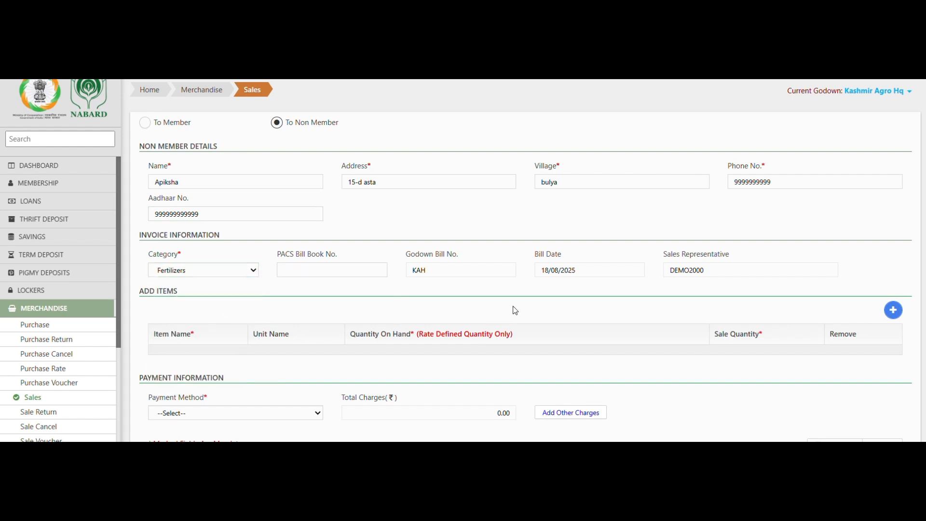
pyautogui.click(892, 311)
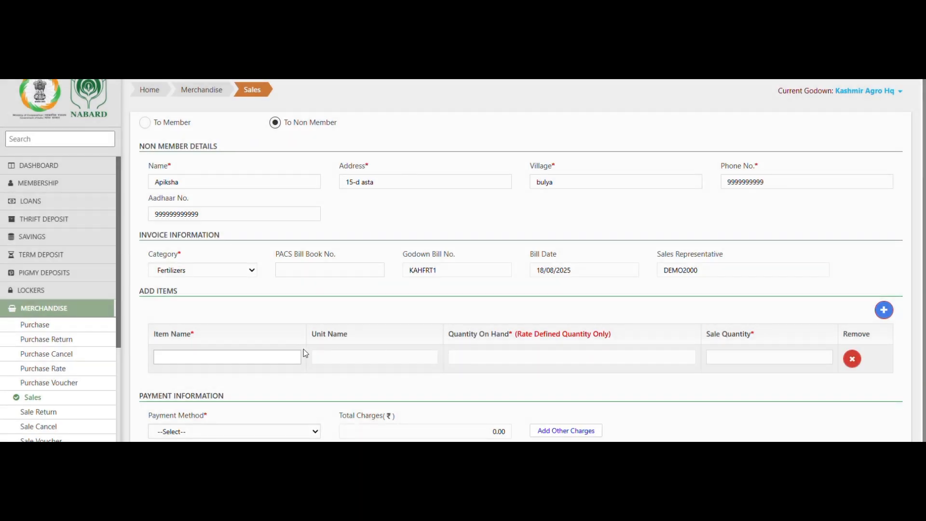
pyautogui.click(297, 357)
pyautogui.click(257, 418)
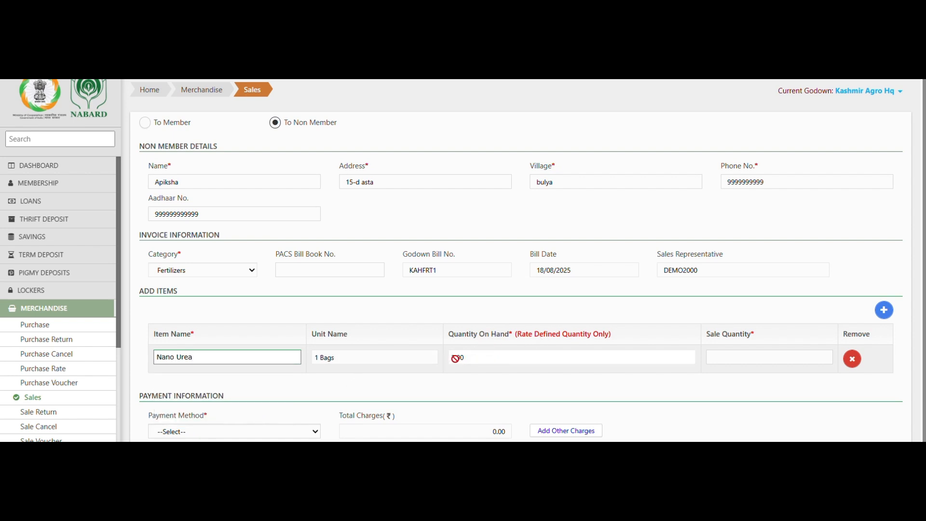
pyautogui.click(721, 356)
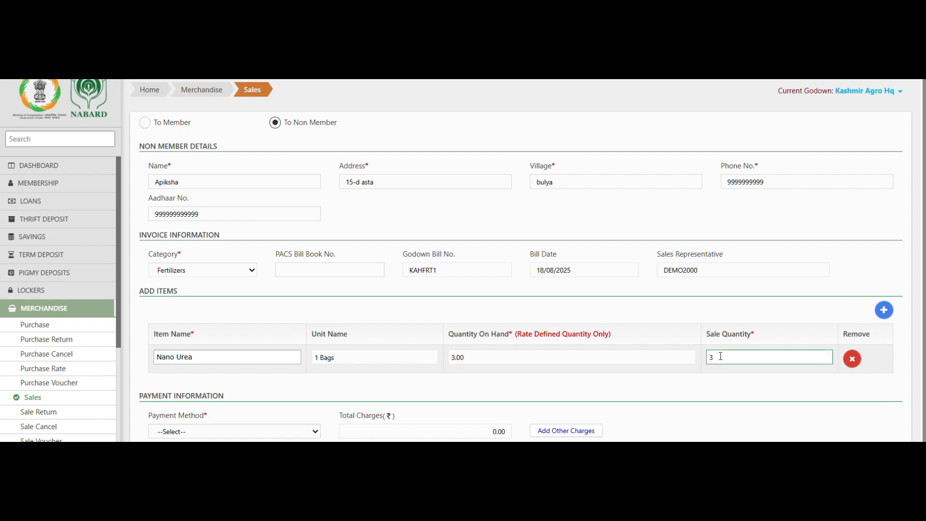
pyautogui.click(687, 384)
pyautogui.click(244, 432)
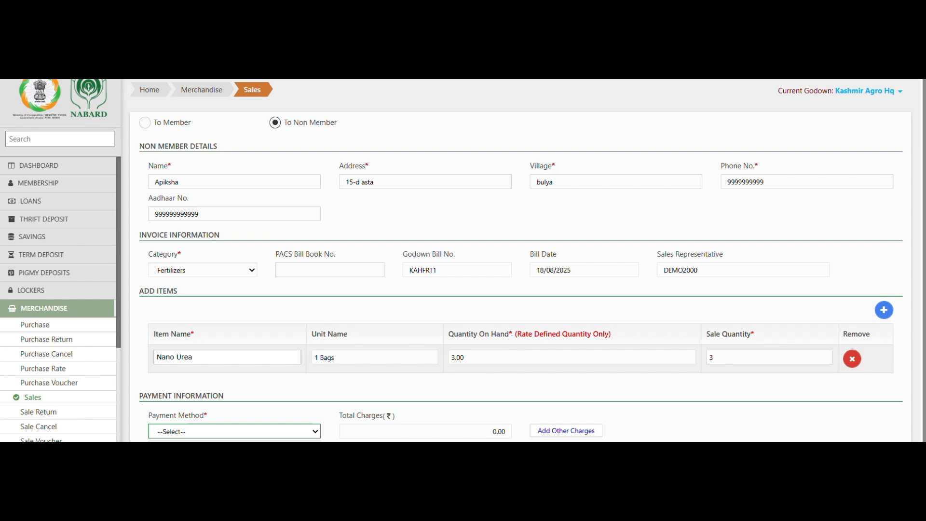
# Step: Set payment method to Credit and account type to Sundry Debitor
pyautogui.click(167, 468)
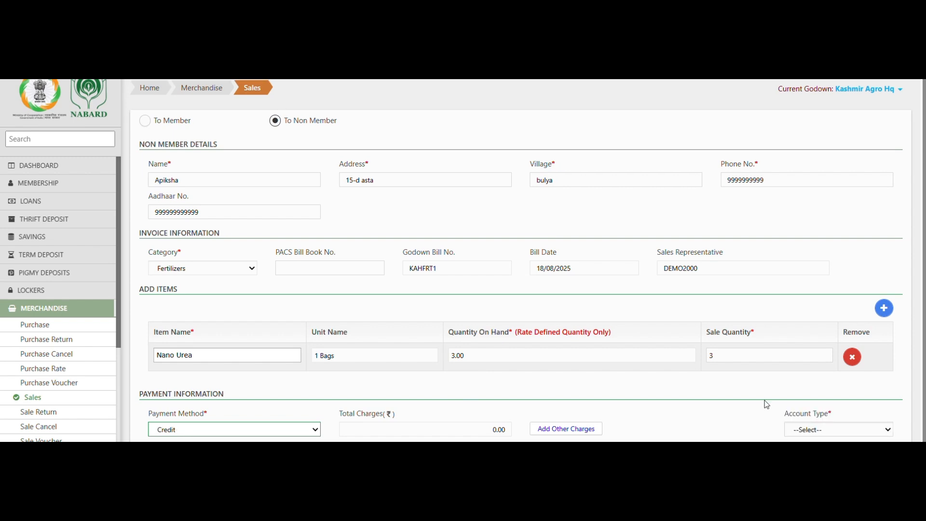
pyautogui.scroll(-1, 765, 403)
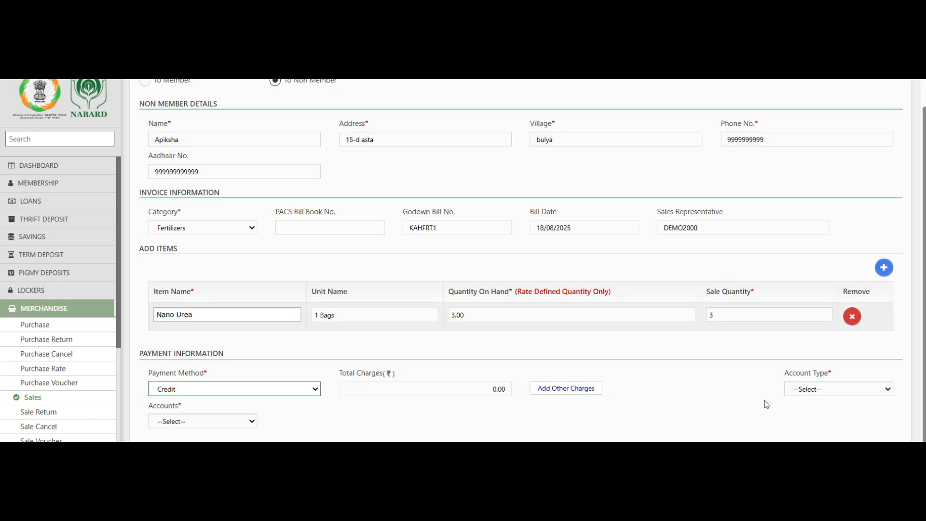
pyautogui.click(807, 395)
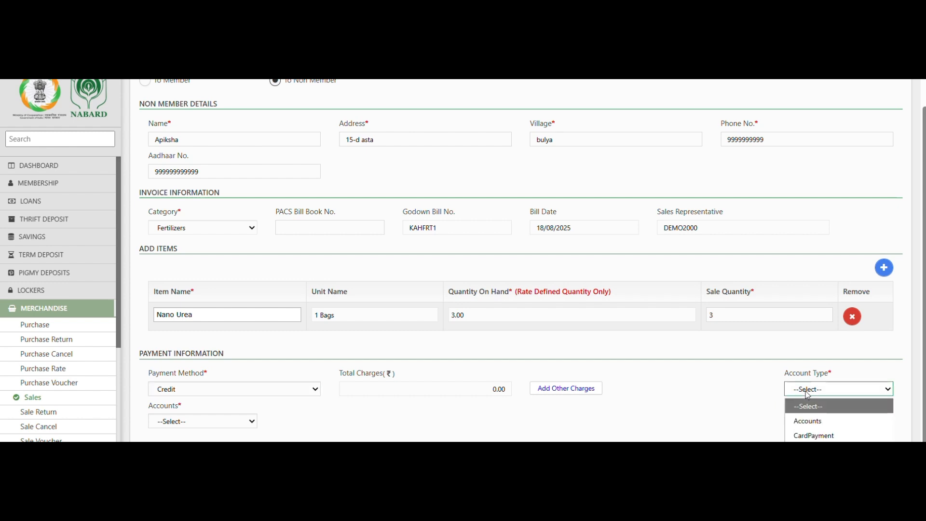
pyautogui.click(815, 450)
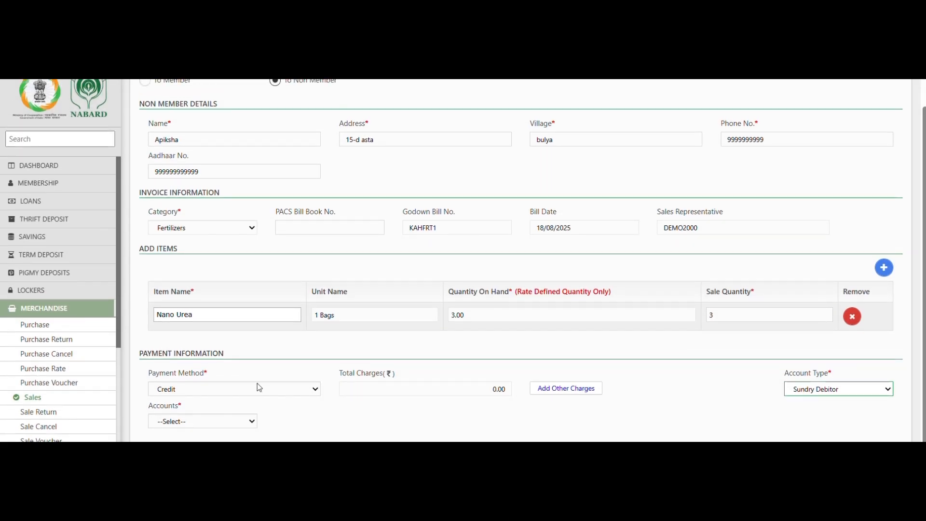
# Step: Charge the sale to the Apiksha Traders account
pyautogui.click(236, 423)
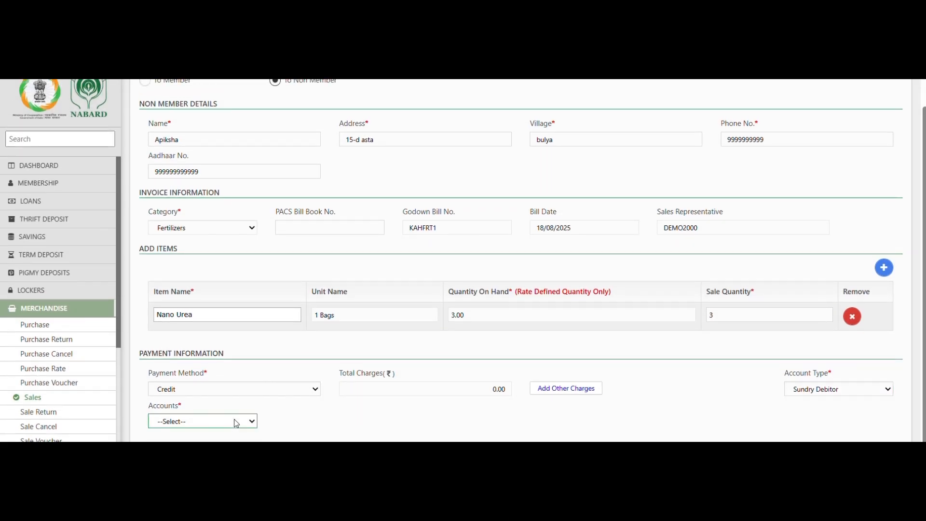
pyautogui.click(235, 420)
pyautogui.click(259, 409)
pyautogui.click(250, 421)
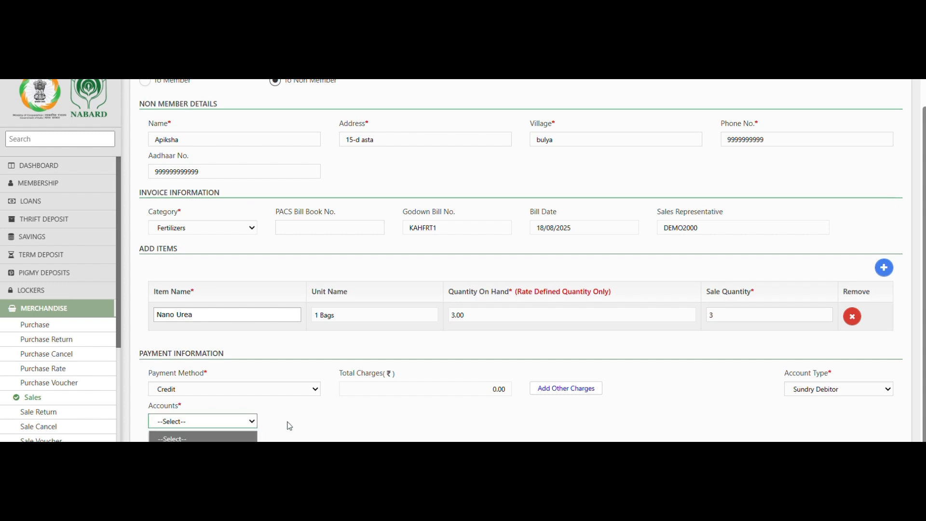
pyautogui.click(289, 426)
pyautogui.click(254, 419)
pyautogui.click(244, 421)
pyautogui.click(242, 421)
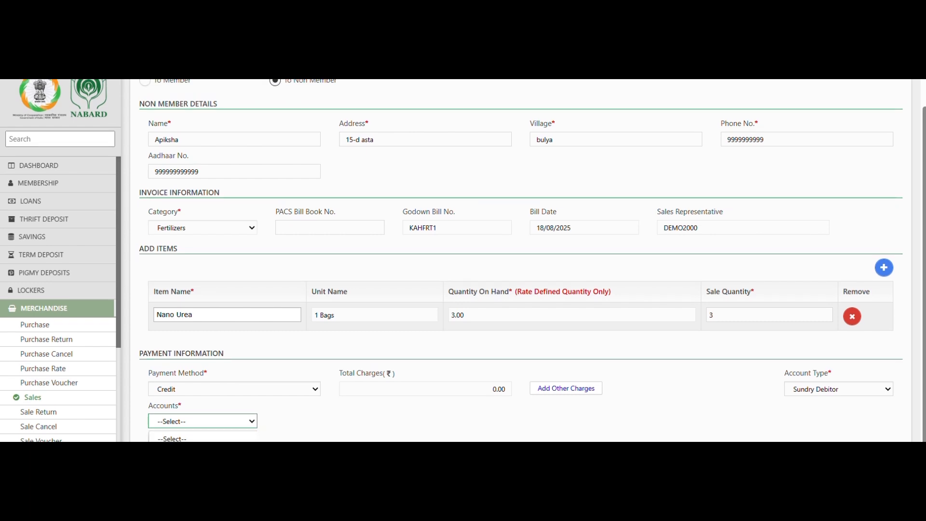
pyautogui.click(203, 452)
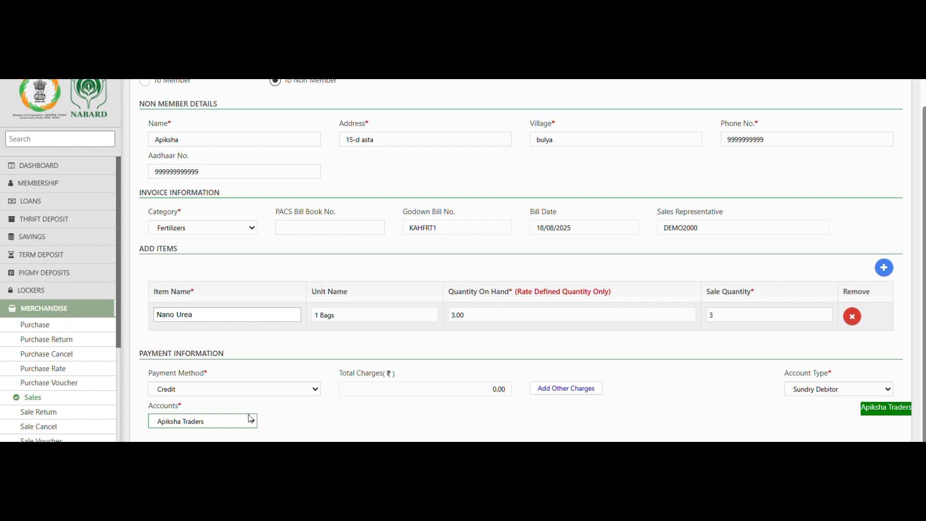
pyautogui.click(352, 419)
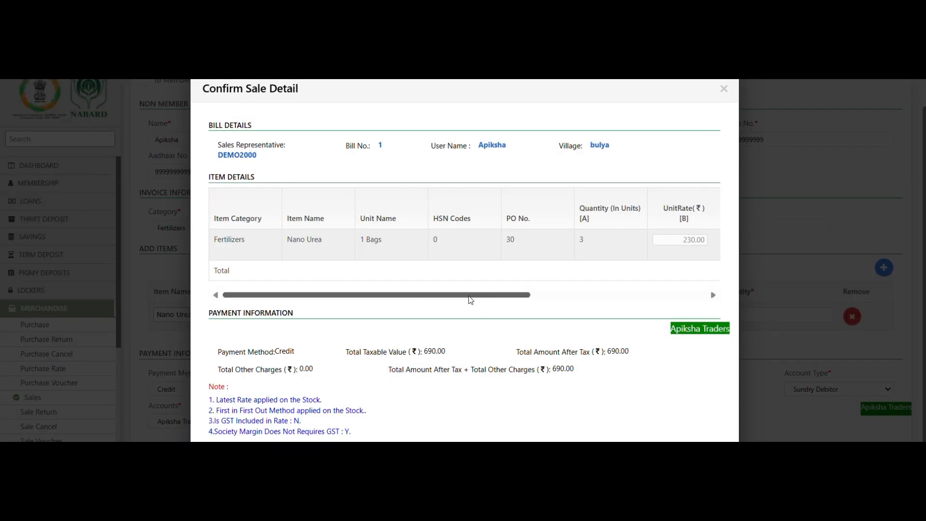
# Step: Review the 230.00 unit rate and 690.00 total, then confirm the credit sale
pyautogui.moveTo(470, 299); pyautogui.dragTo(552, 299)
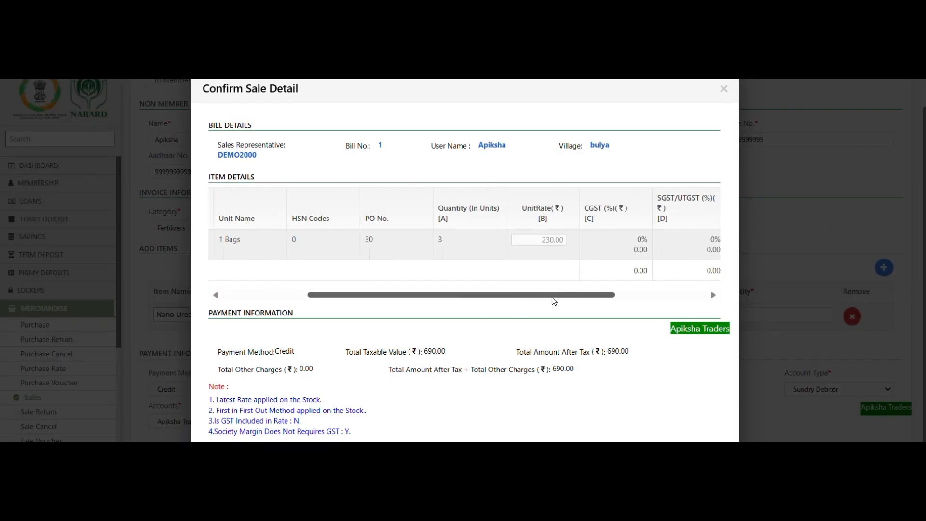
pyautogui.click(551, 240)
pyautogui.moveTo(541, 240); pyautogui.dragTo(565, 240)
pyautogui.click(563, 241)
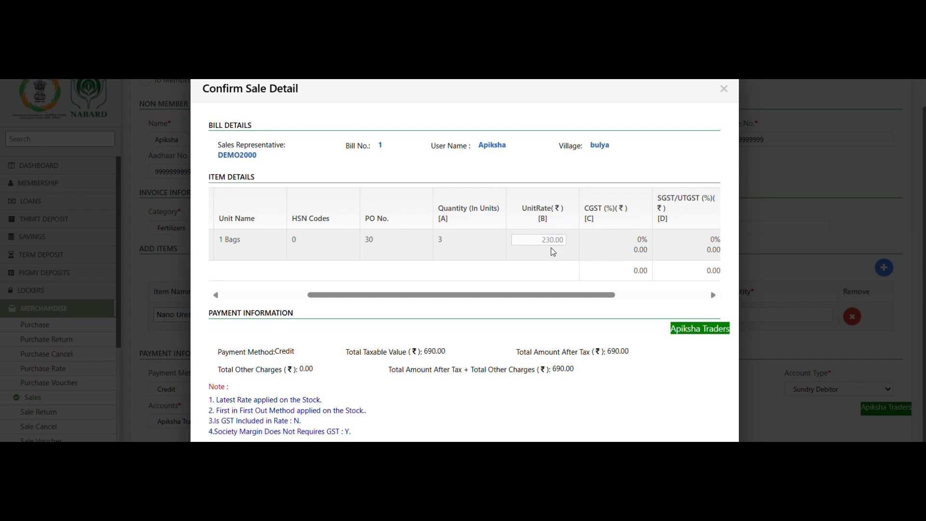
pyautogui.click(549, 241)
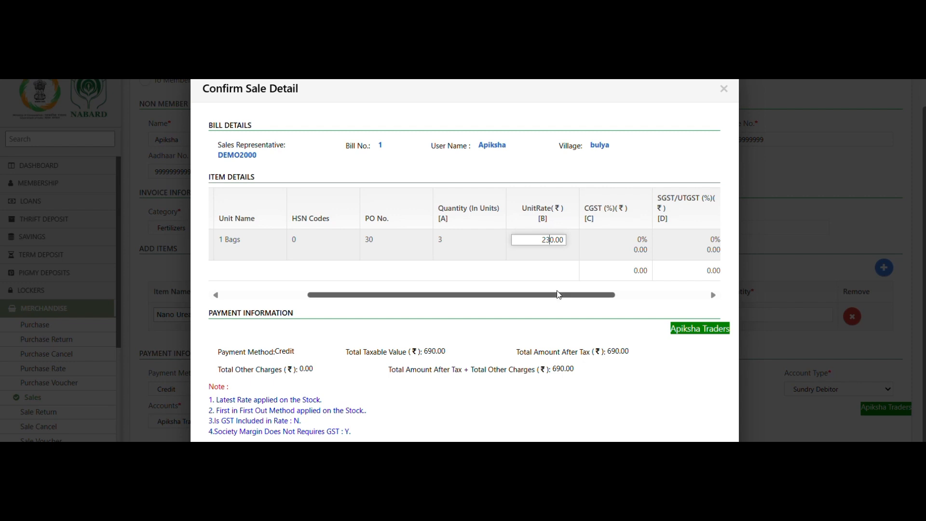
pyautogui.moveTo(559, 296); pyautogui.dragTo(597, 308)
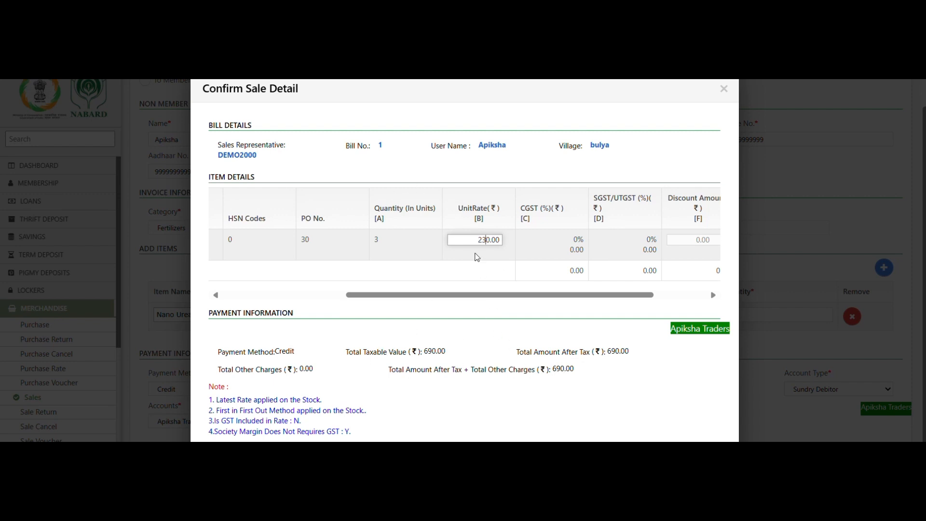
pyautogui.click(486, 241)
pyautogui.click(583, 453)
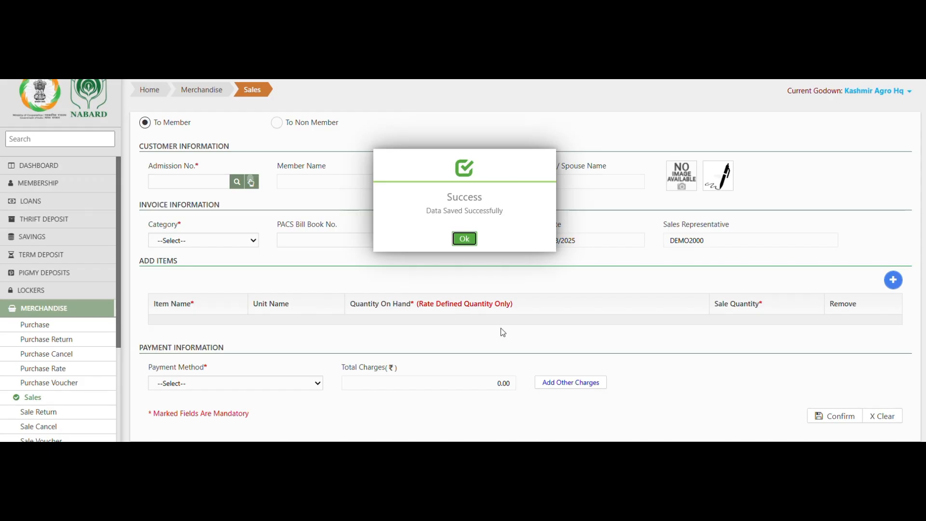
# Step: Review the 690.00 Nano Urea sales bill preview, then close it
pyautogui.click(462, 236)
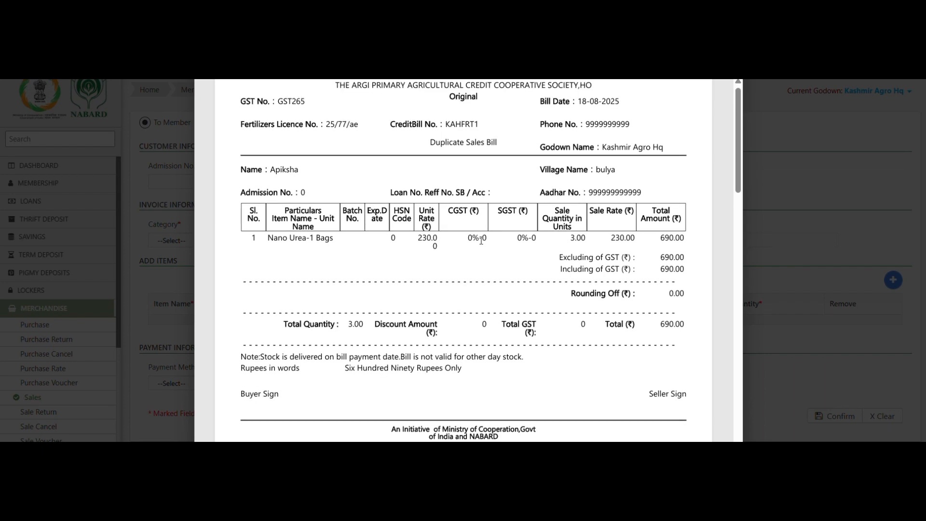
pyautogui.scroll(-3, 481, 241)
pyautogui.scroll(-5, 407, 332)
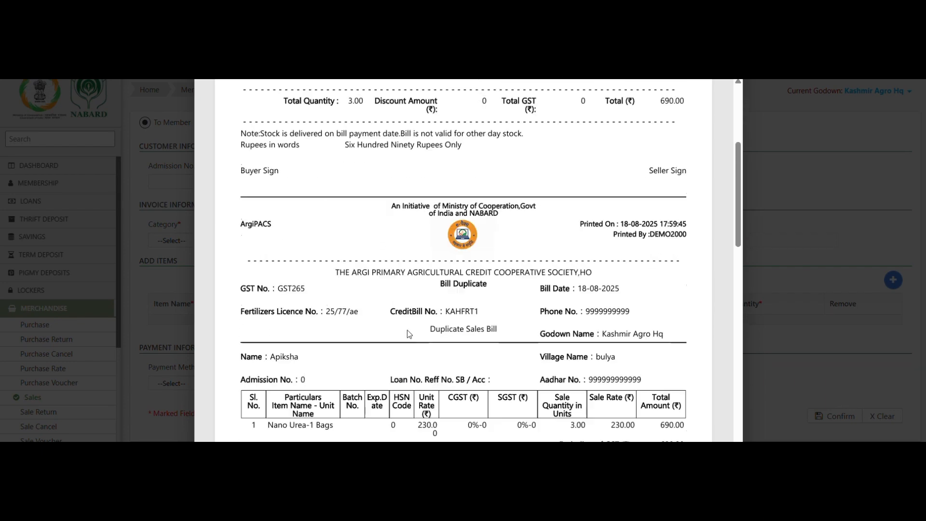
pyautogui.scroll(5, 407, 330)
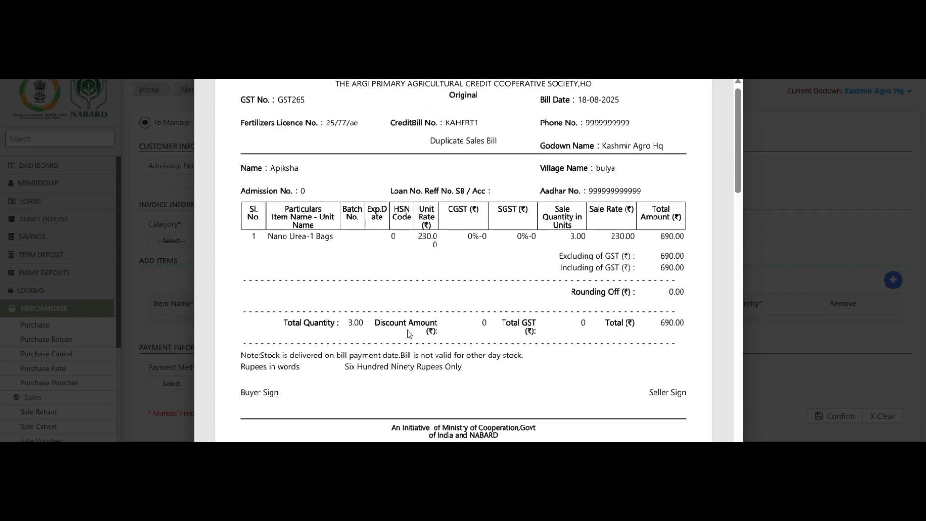
pyautogui.scroll(-4, 407, 330)
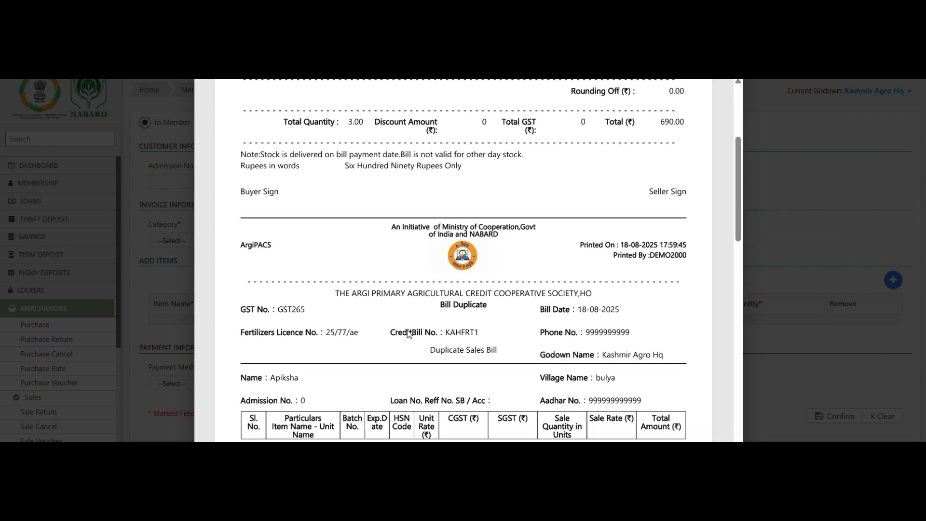
pyautogui.scroll(-7, 408, 333)
pyautogui.scroll(11, 408, 332)
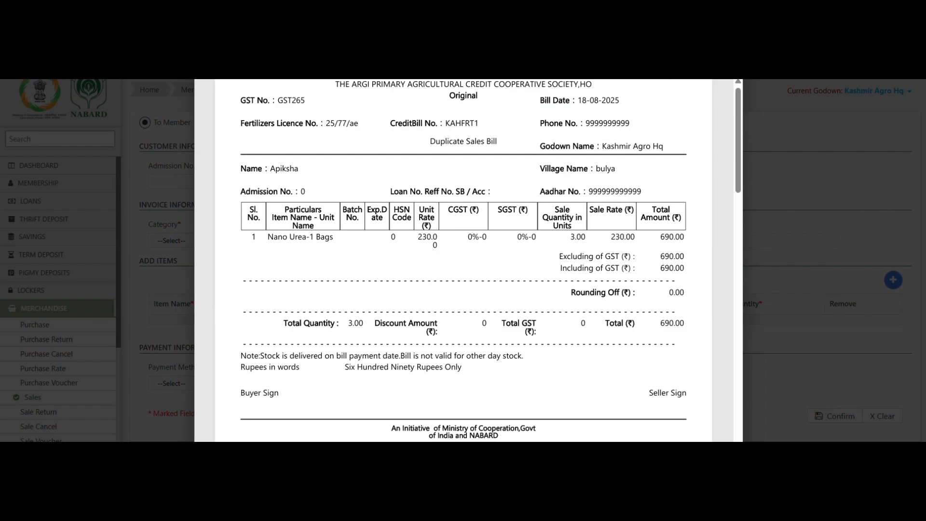
pyautogui.press('Escape')
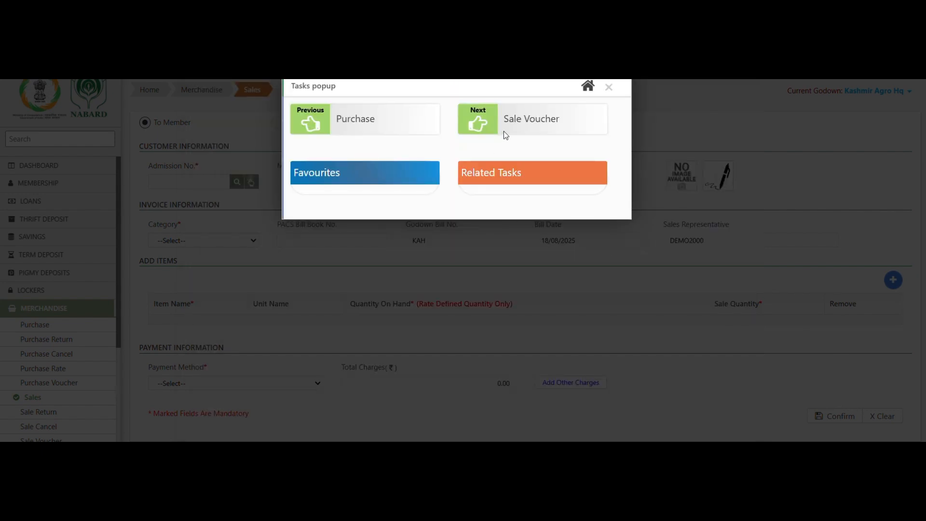
# Step: Load sale bills for godown Kashmir Agro Hq, Credit payment, under a newly generated batch
pyautogui.click(531, 121)
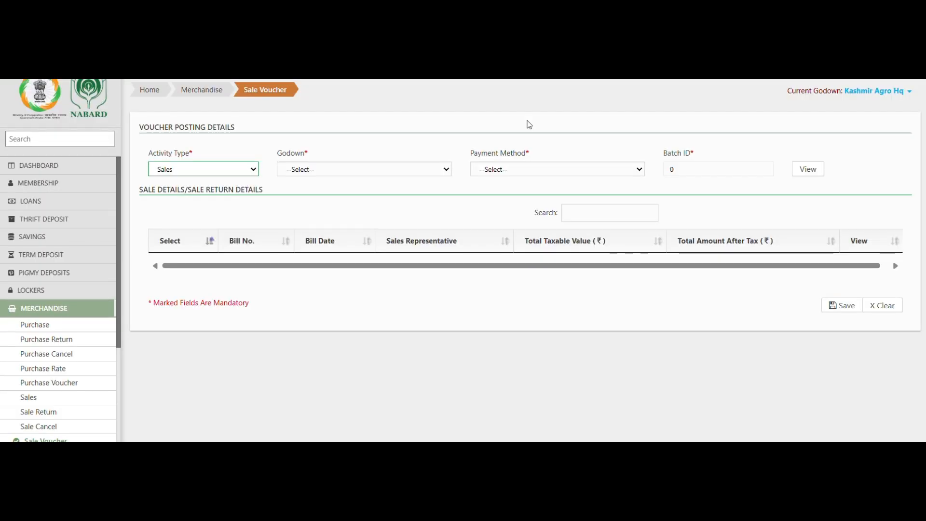
pyautogui.click(314, 169)
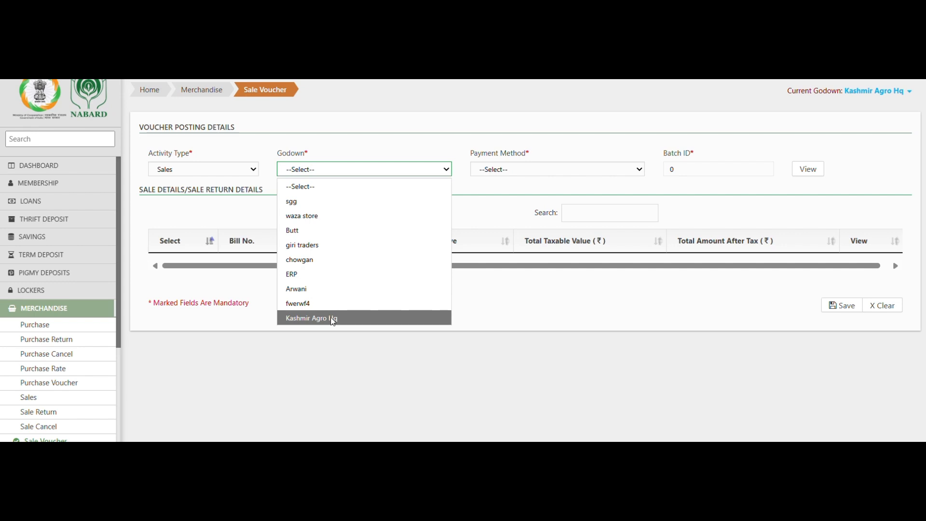
pyautogui.click(331, 318)
pyautogui.click(495, 170)
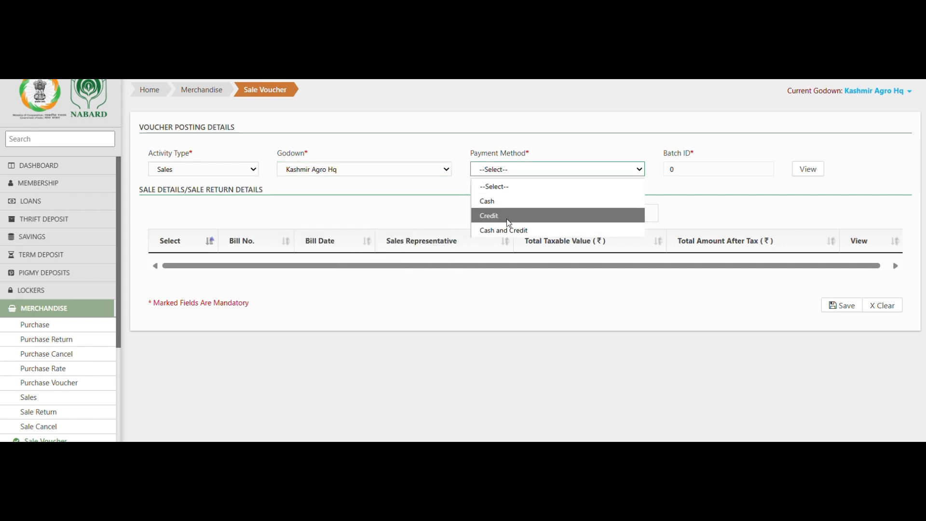
pyautogui.click(506, 218)
pyautogui.click(533, 161)
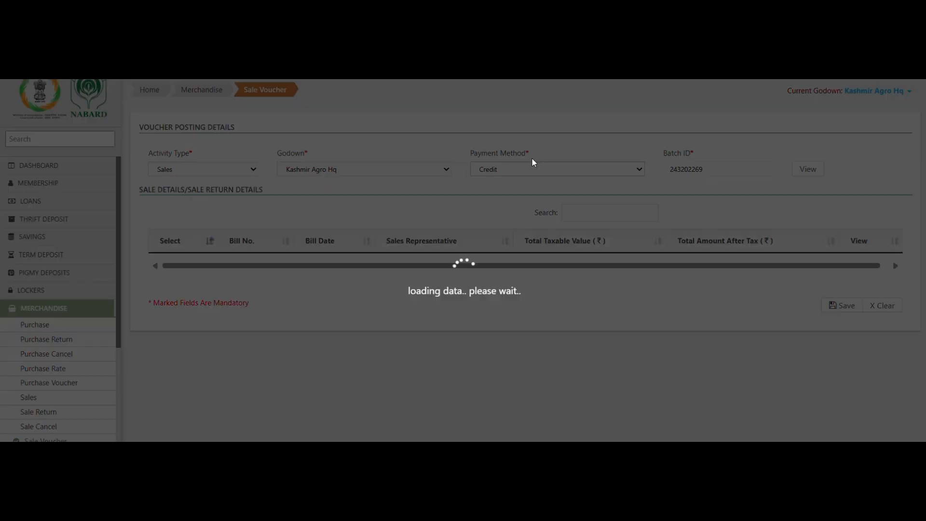
pyautogui.click(809, 169)
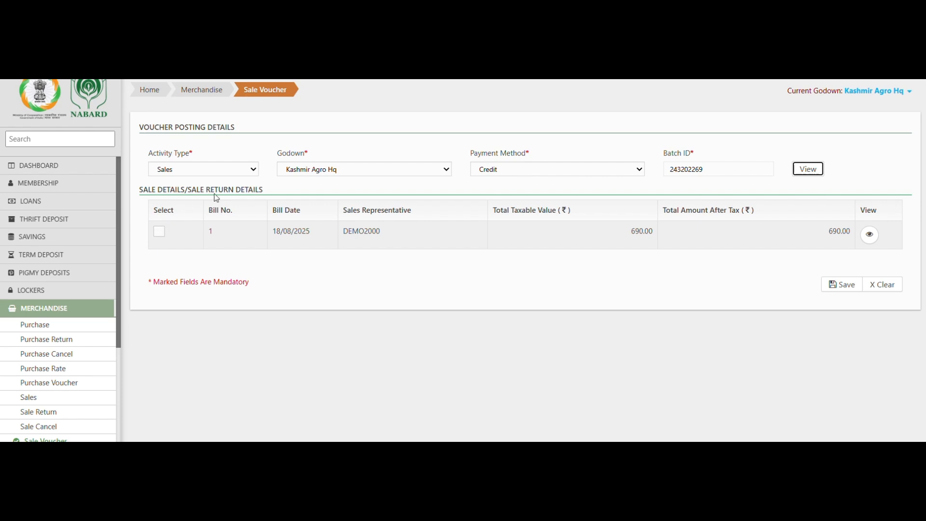
# Step: Tick bill 1 and save the 690.00 sale voucher
pyautogui.click(161, 238)
pyautogui.click(832, 286)
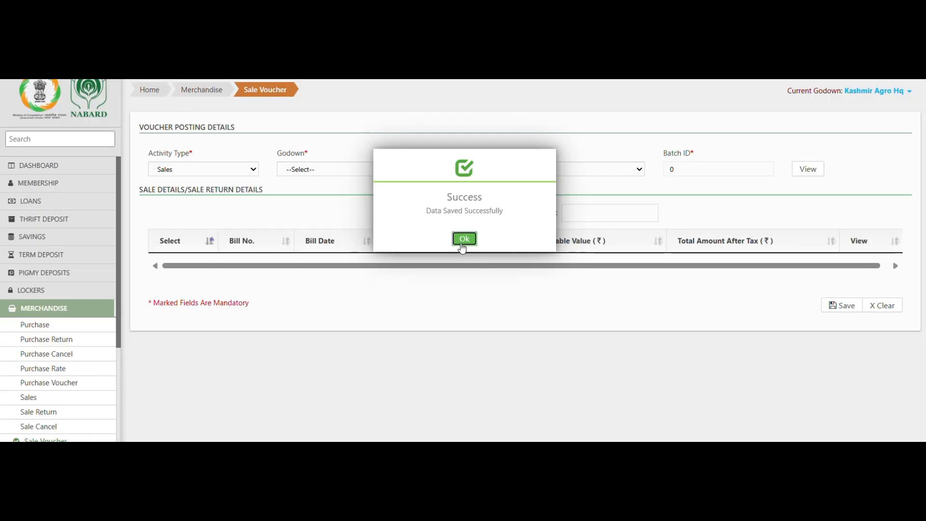
pyautogui.click(464, 239)
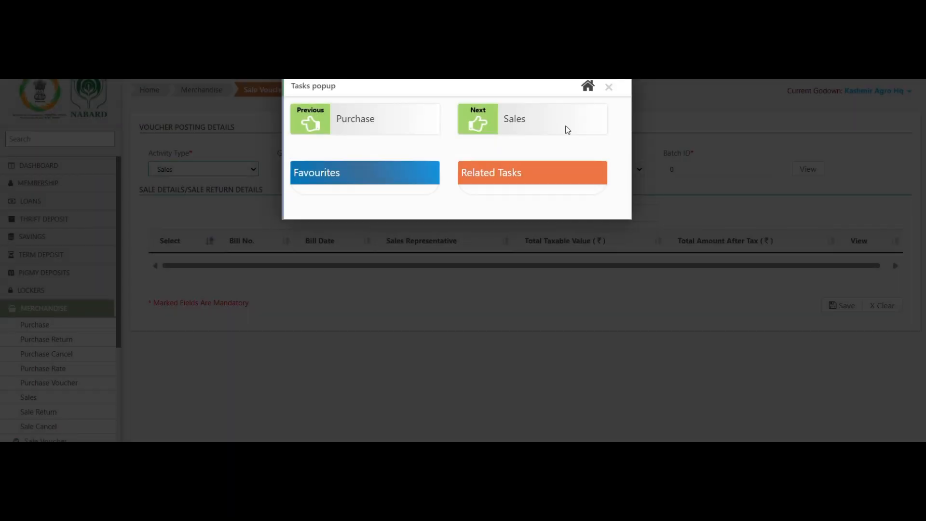
pyautogui.click(608, 89)
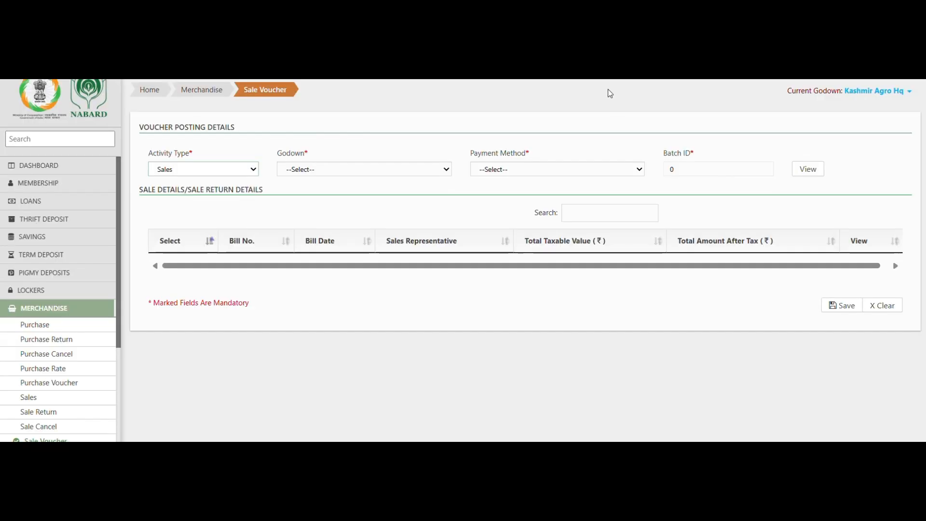
# Step: Pass the pending 690.00 sale voucher through FAS > Pass Voucher
pyautogui.scroll(-2, 95, 353)
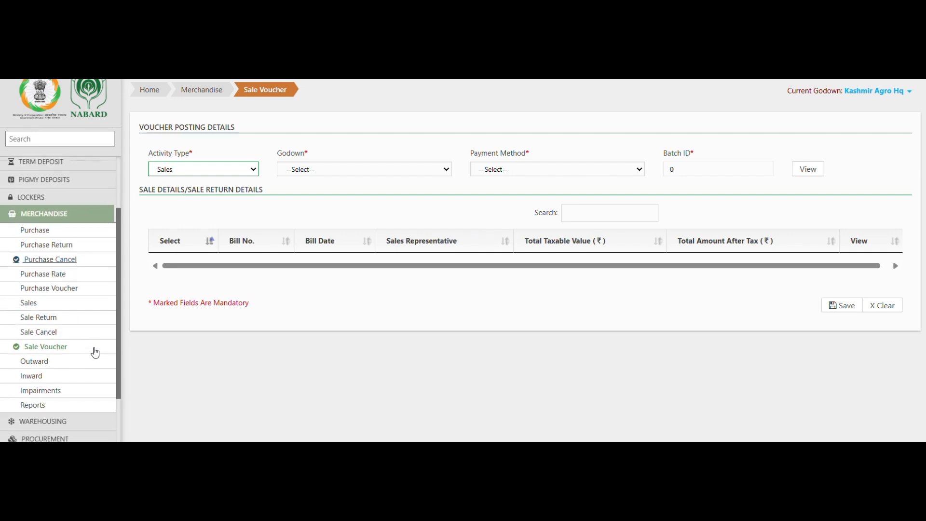
pyautogui.scroll(-2, 95, 352)
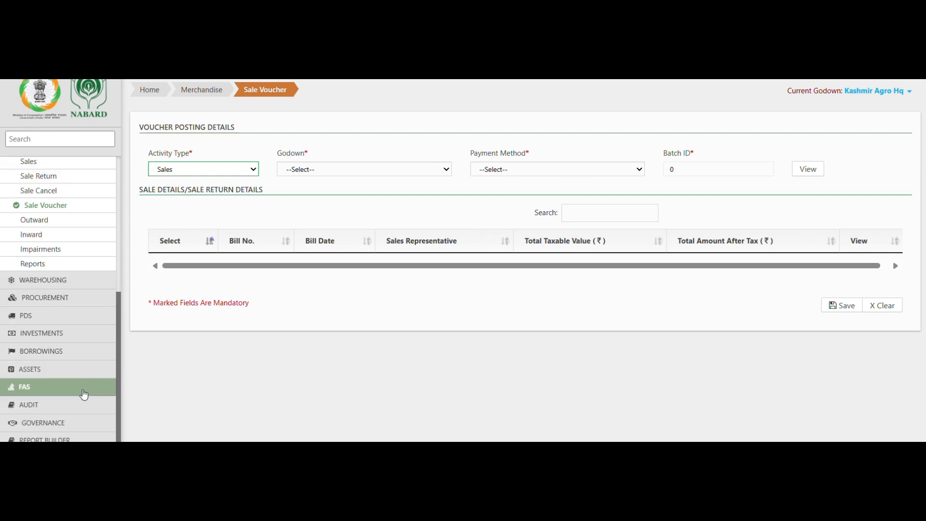
pyautogui.click(82, 391)
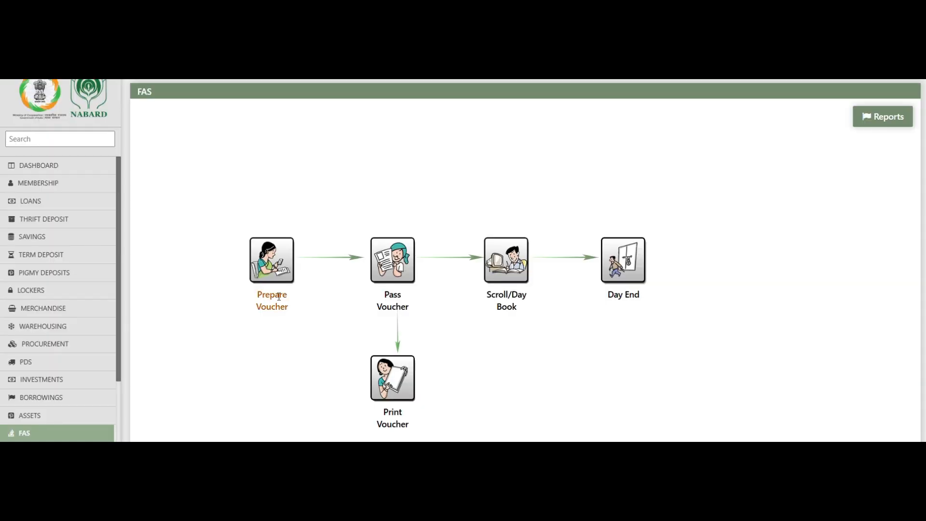
pyautogui.click(379, 263)
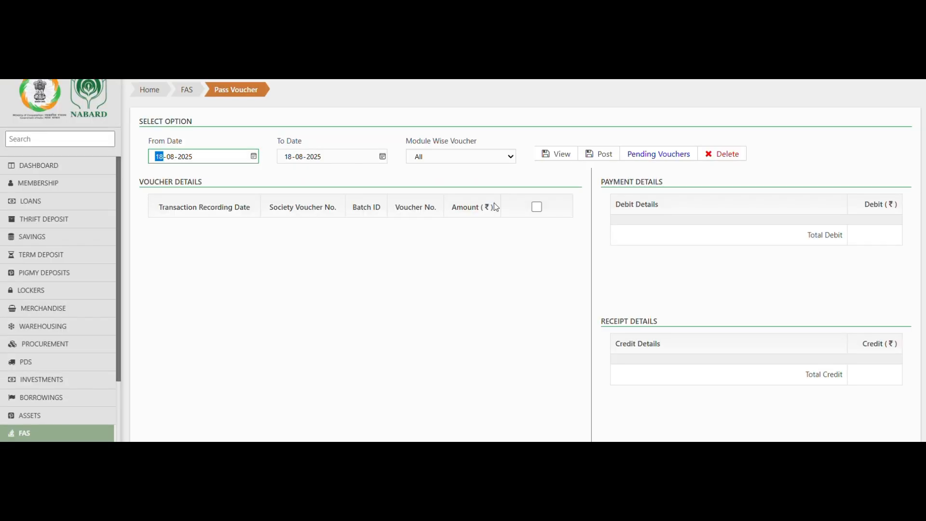
pyautogui.click(557, 154)
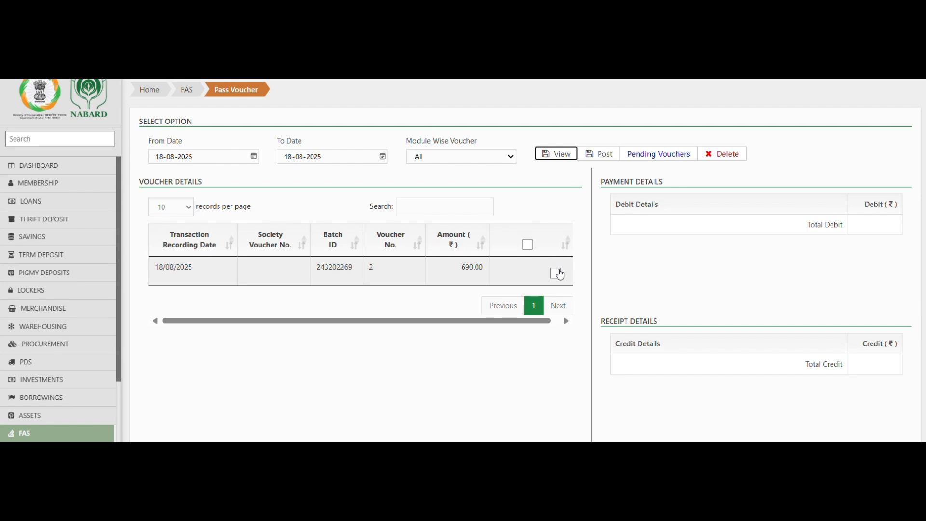
pyautogui.click(556, 273)
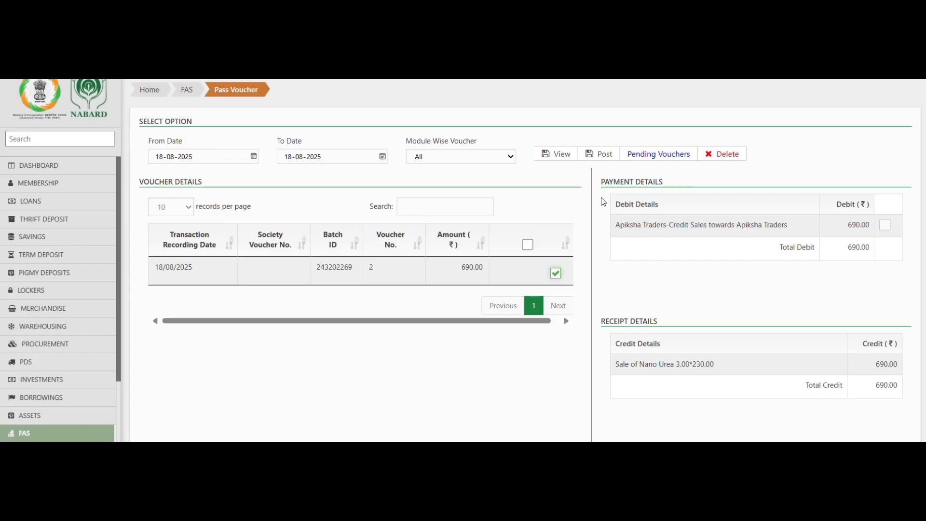
pyautogui.click(600, 154)
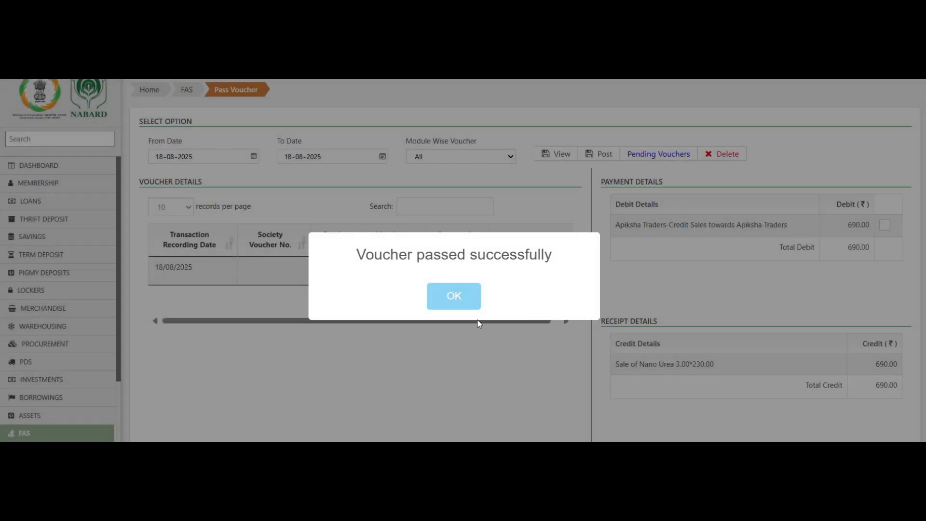
pyautogui.click(463, 304)
pyautogui.click(463, 310)
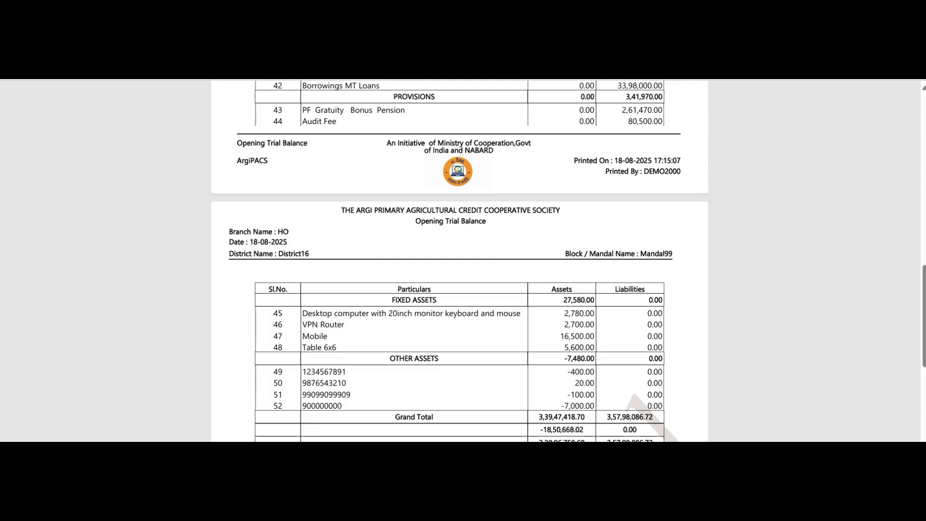
pyautogui.scroll(2, 528, 220)
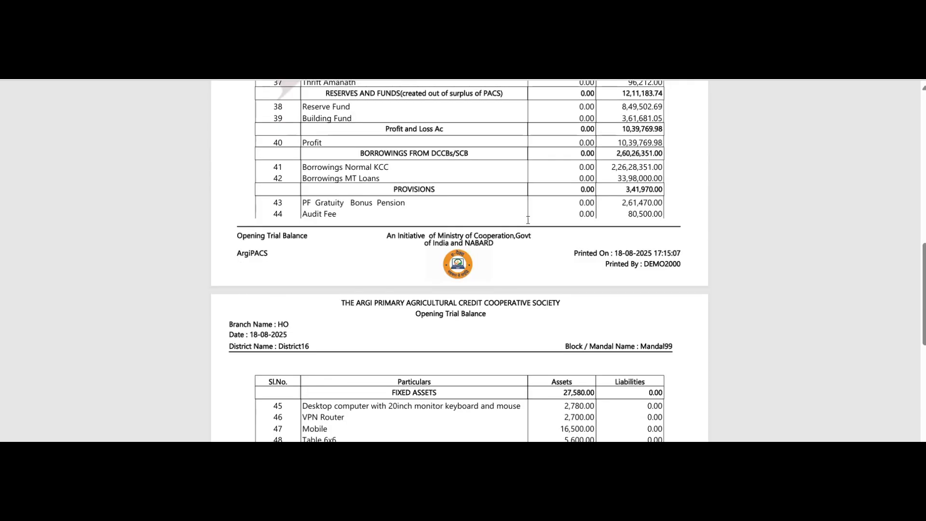
pyautogui.scroll(-3, 528, 220)
pyautogui.scroll(10, 528, 220)
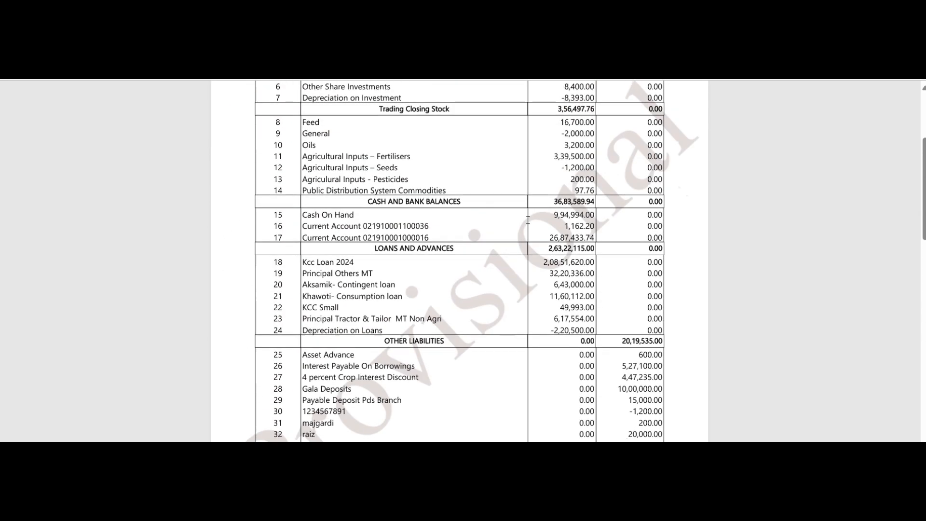
pyautogui.scroll(5, 528, 219)
pyautogui.hotkey('alt', 'Left')
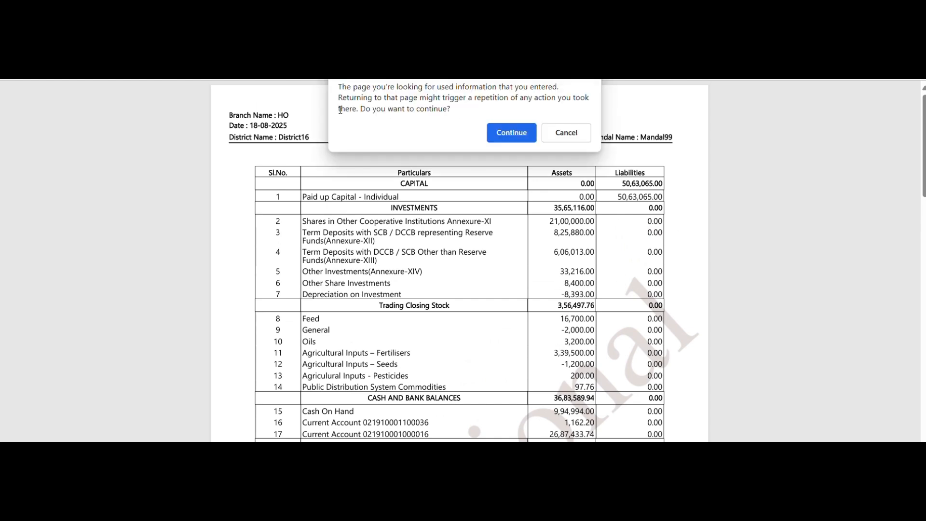
pyautogui.click(495, 133)
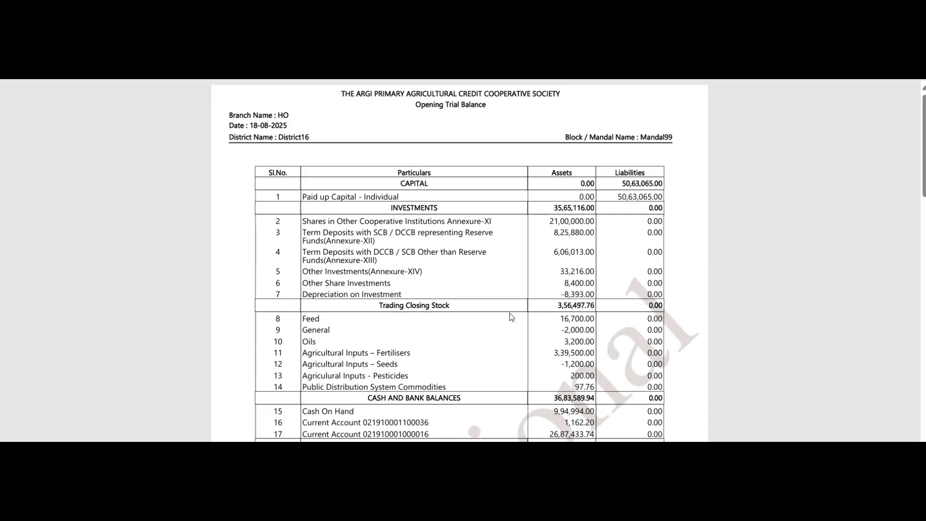
pyautogui.scroll(-7, 511, 316)
pyautogui.scroll(-8, 511, 317)
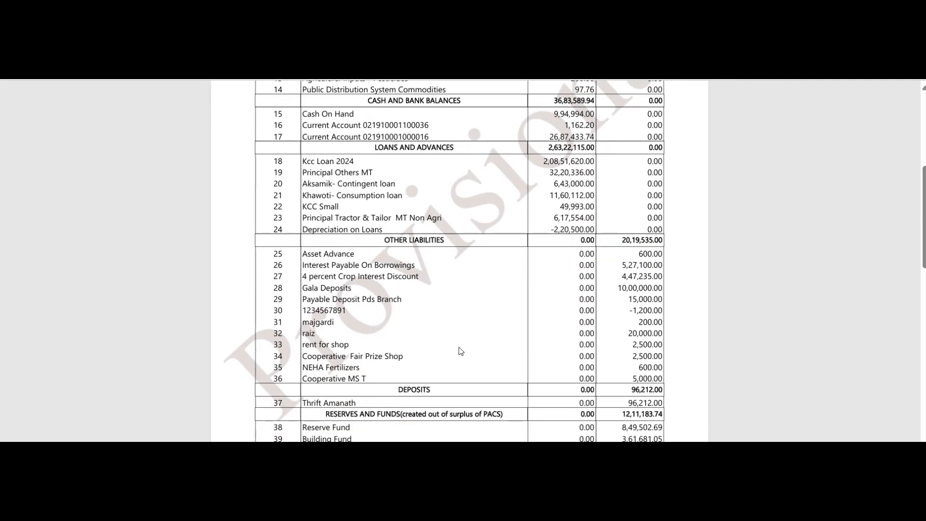
pyautogui.scroll(-5, 460, 350)
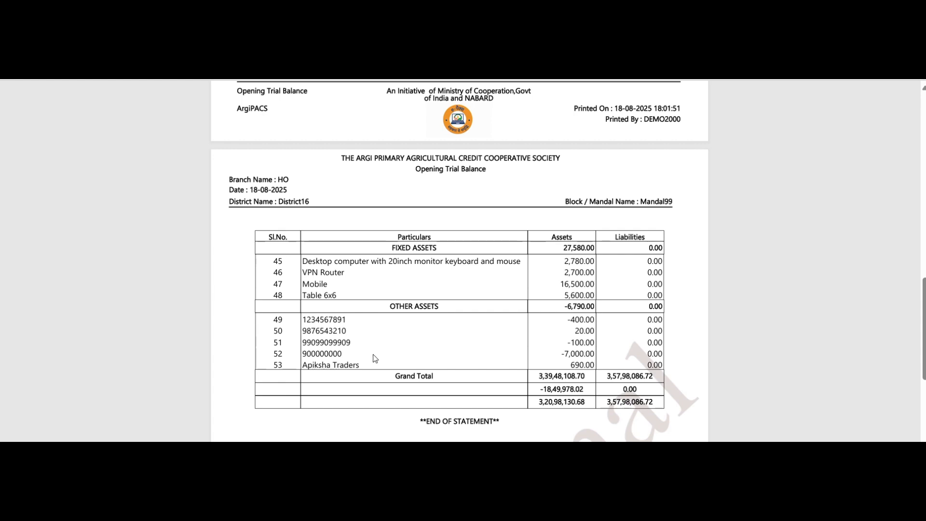
pyautogui.scroll(5, 374, 357)
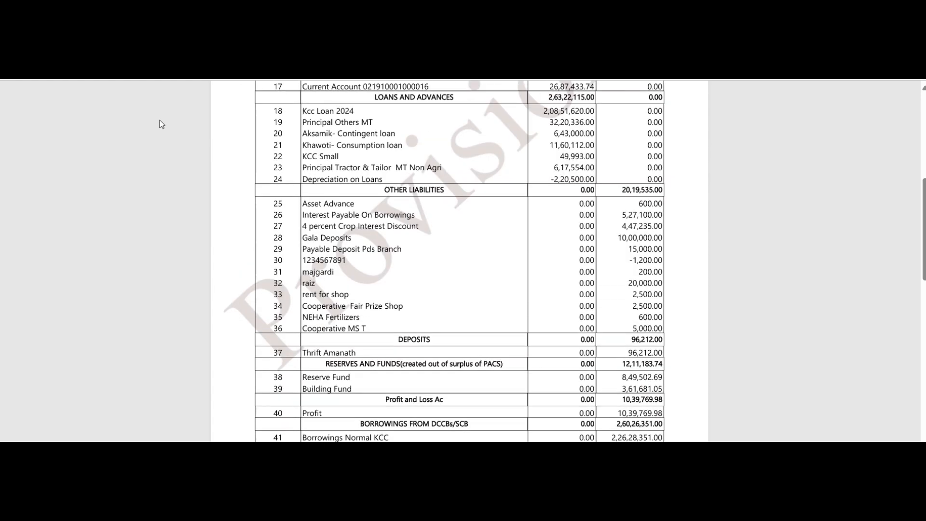
pyautogui.scroll(-6, 336, 241)
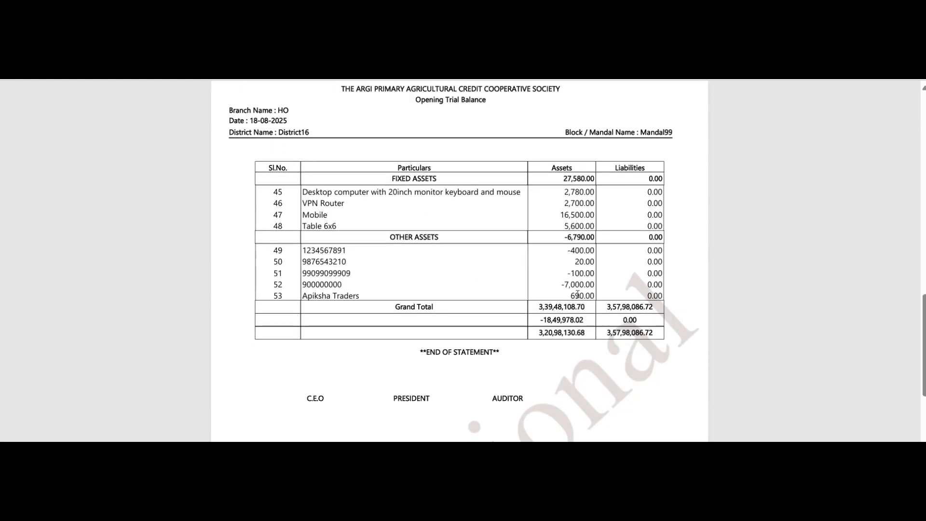
pyautogui.scroll(-2, 368, 154)
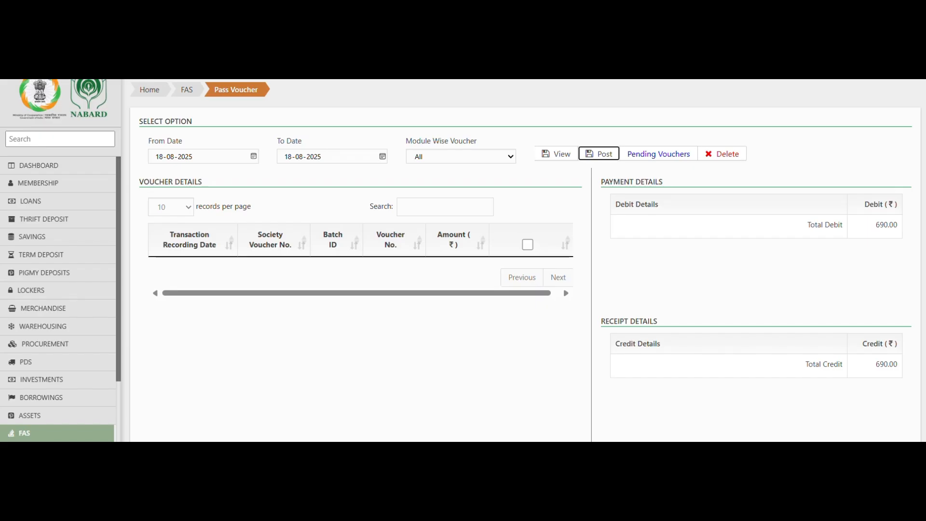
pyautogui.scroll(-3, 58, 327)
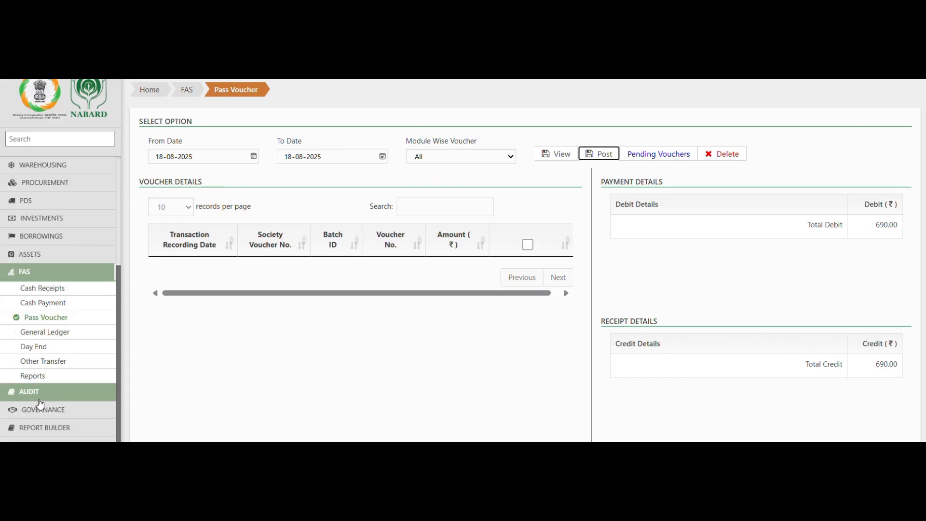
# Step: Start an Other Transfer voucher, confirming the day book date and adding a credit row
pyautogui.click(68, 362)
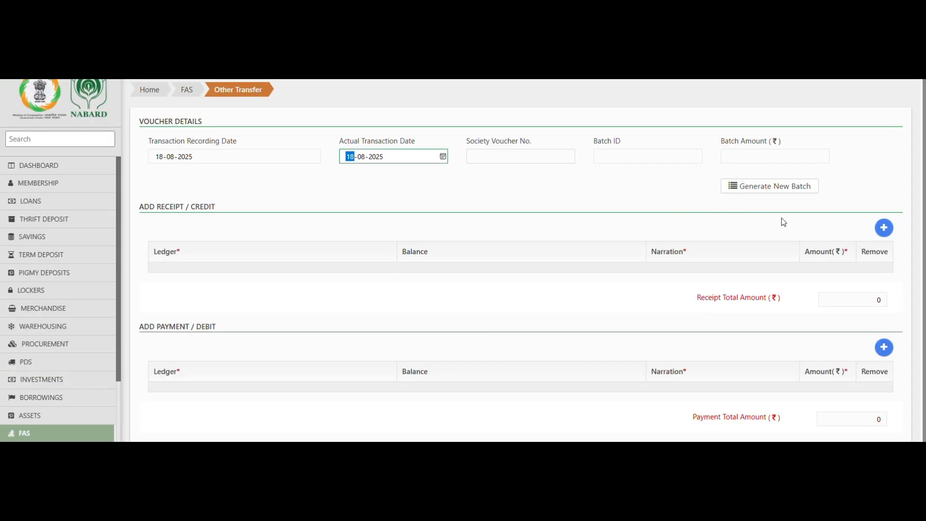
pyautogui.click(889, 230)
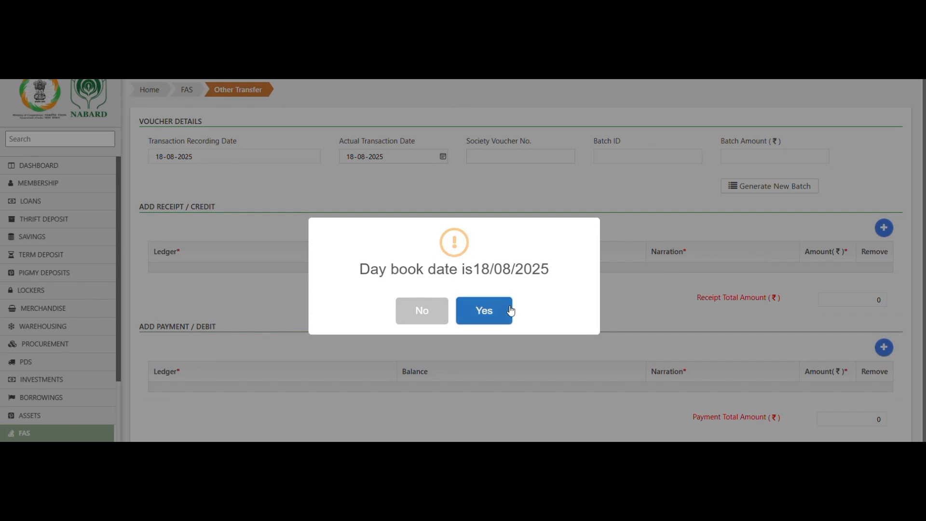
pyautogui.click(484, 310)
pyautogui.click(888, 228)
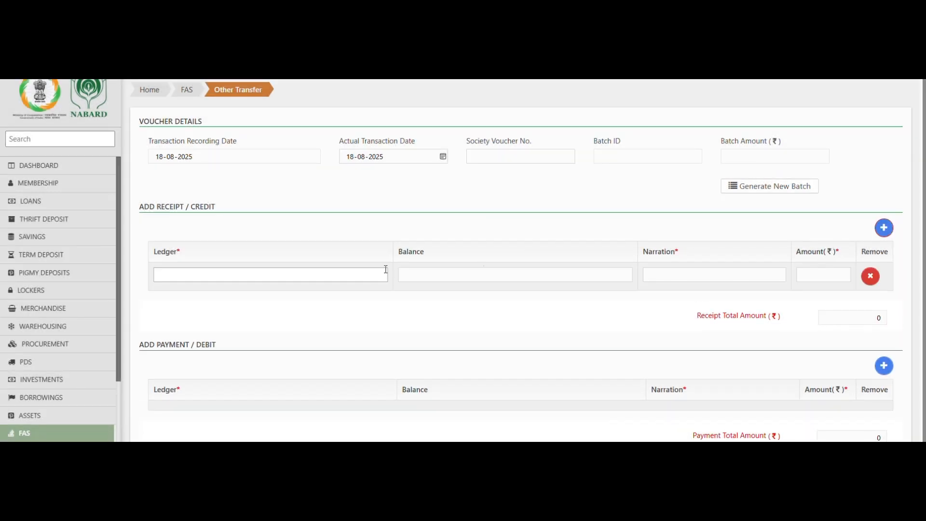
# Step: Credit Apiksha Traders 600 narrated 'being payment received', then add an empty debit row
pyautogui.click(362, 273)
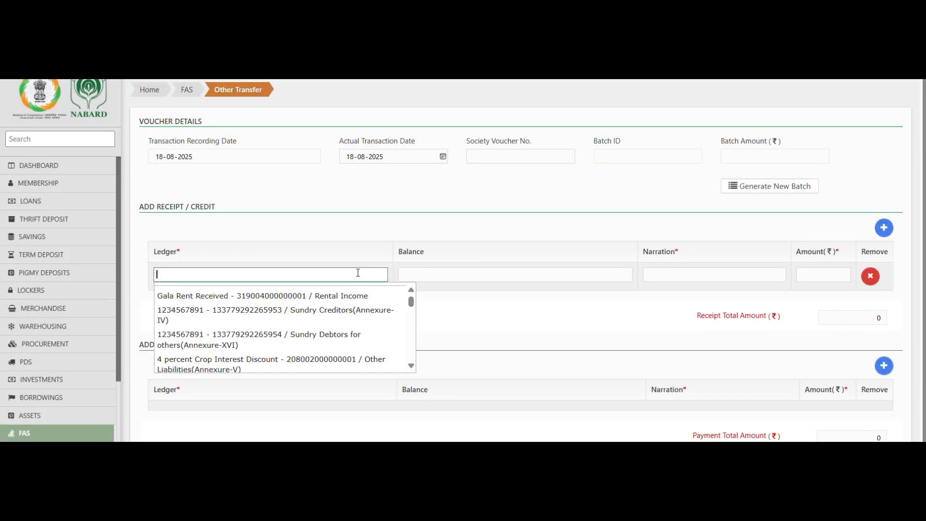
pyautogui.write('apki')
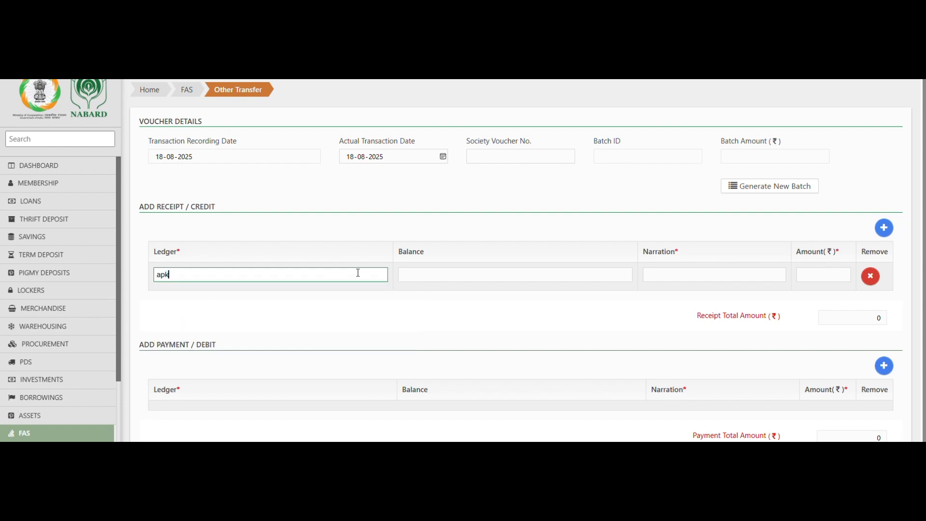
pyautogui.press('BackSpace')
pyautogui.click(355, 299)
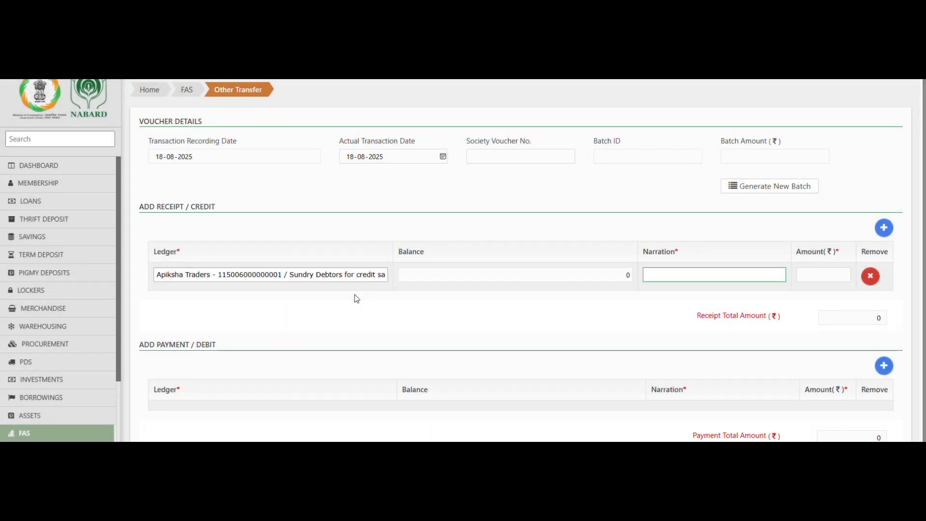
pyautogui.write('being pay')
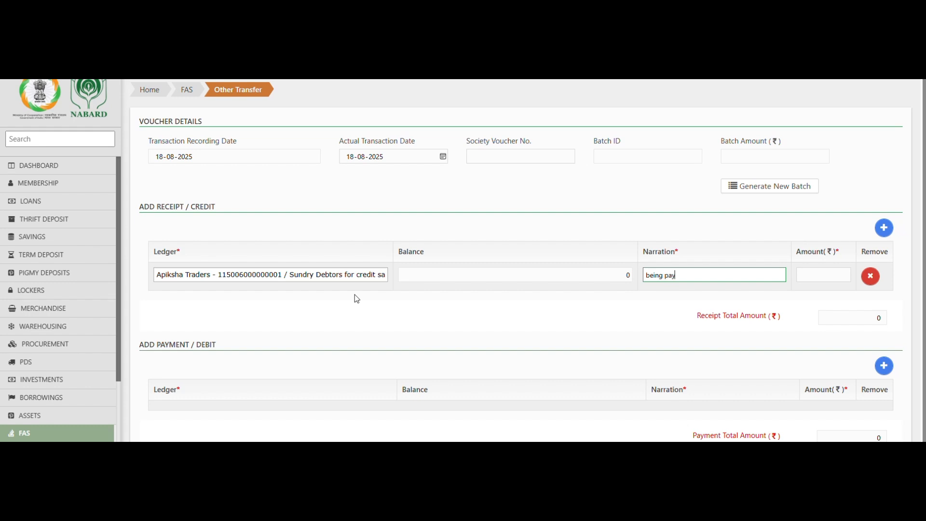
pyautogui.write('ment received')
pyautogui.press('Tab')
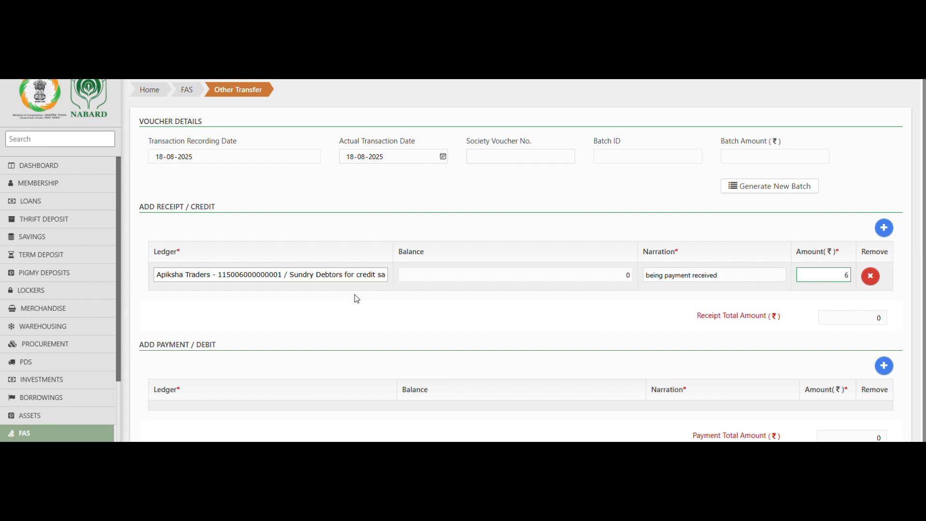
pyautogui.write('600')
pyautogui.click(354, 294)
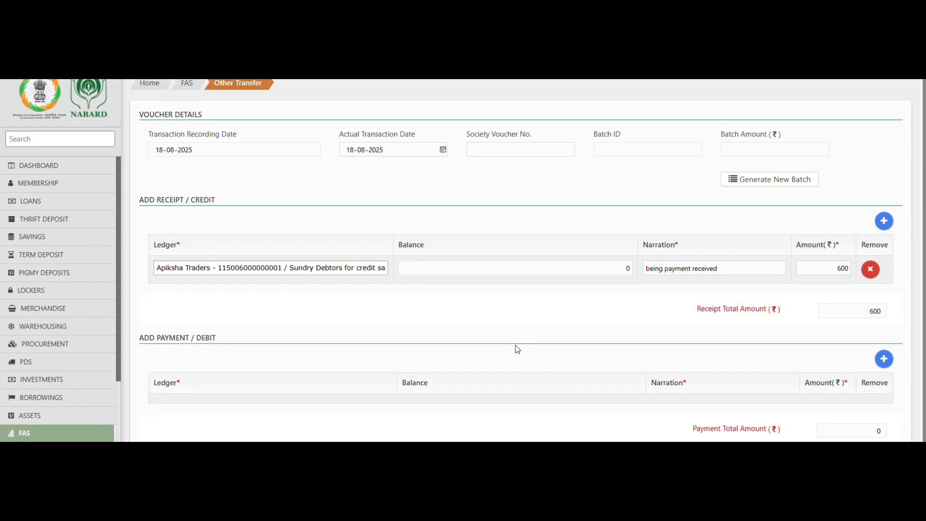
pyautogui.scroll(-1, 517, 347)
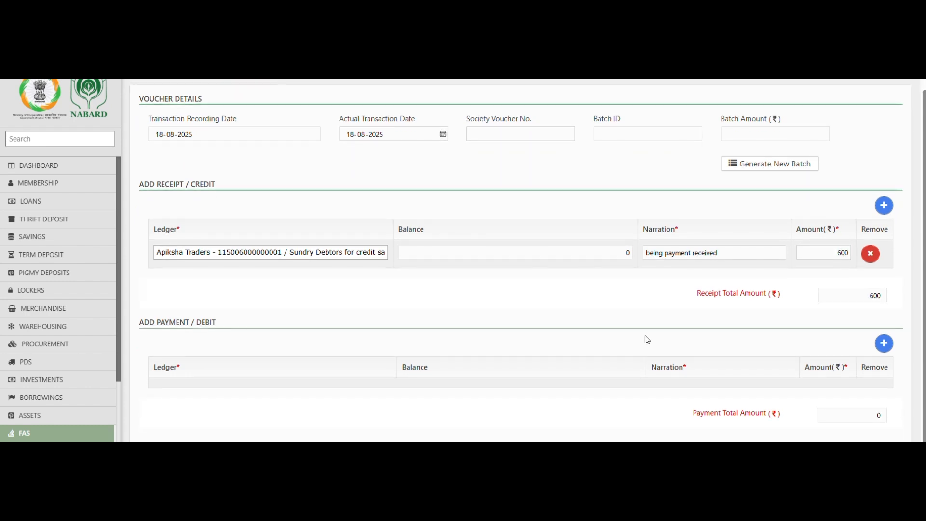
pyautogui.click(884, 343)
# Step: Search the debit ledger list and pick a NEHA Fertilizers entry
pyautogui.scroll(-1, 601, 305)
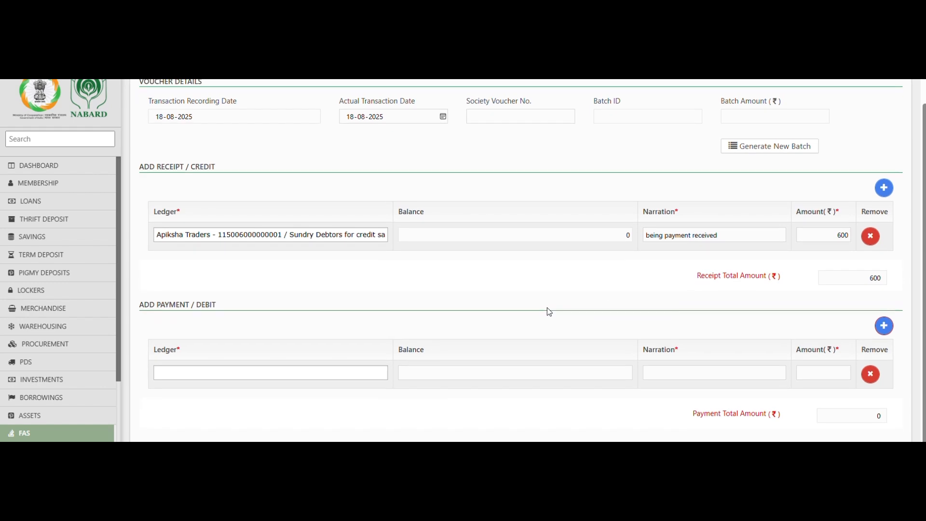
pyautogui.click(354, 377)
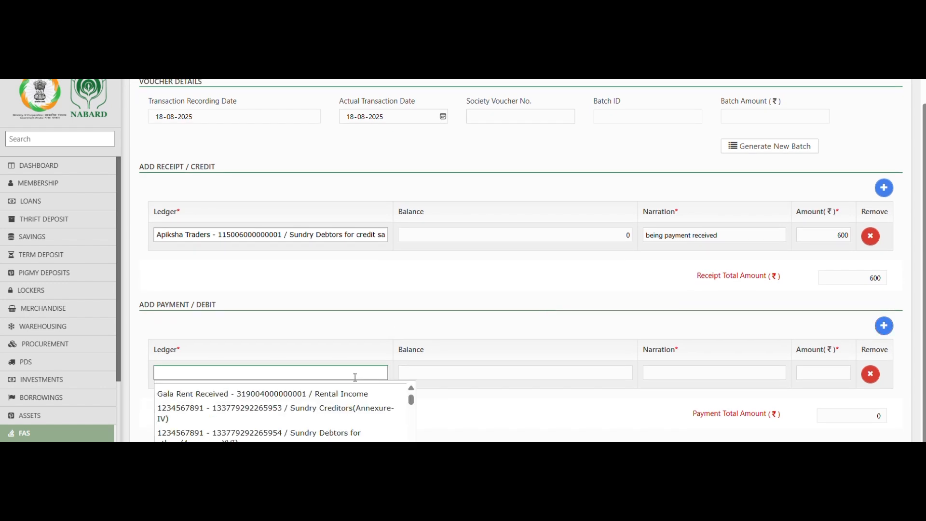
pyautogui.write('api')
pyautogui.press('BackSpace')
pyautogui.press('BackSpace')
pyautogui.press('BackSpace')
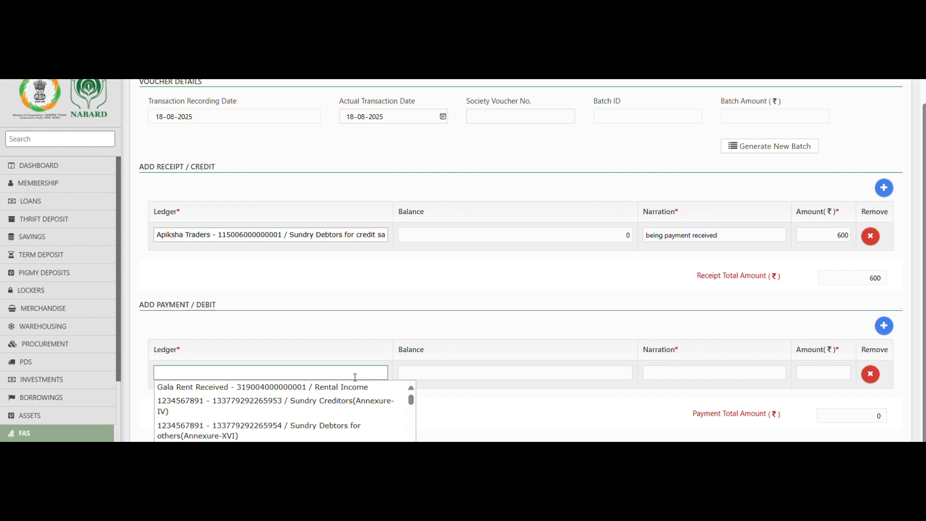
pyautogui.write('kash')
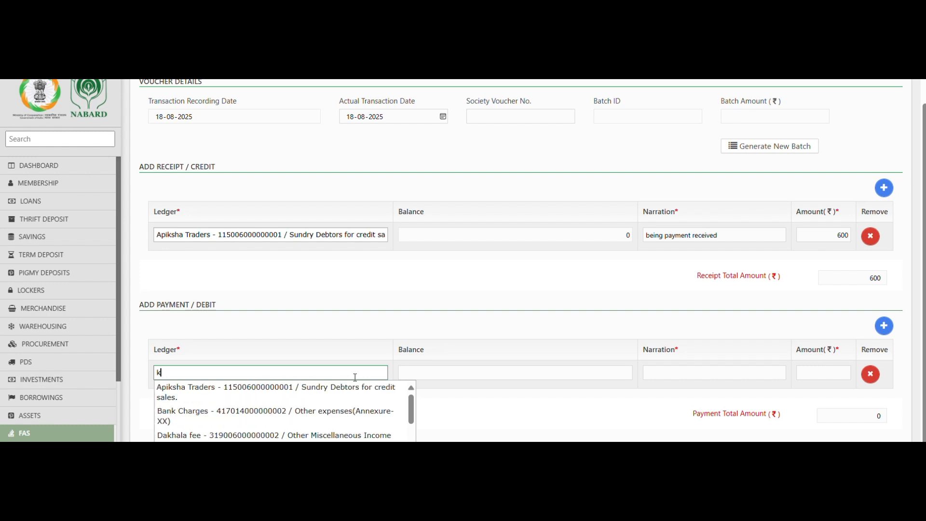
pyautogui.press('BackSpace')
pyautogui.press('BackSpace')
pyautogui.press('BackSpace')
pyautogui.press('BackSpace')
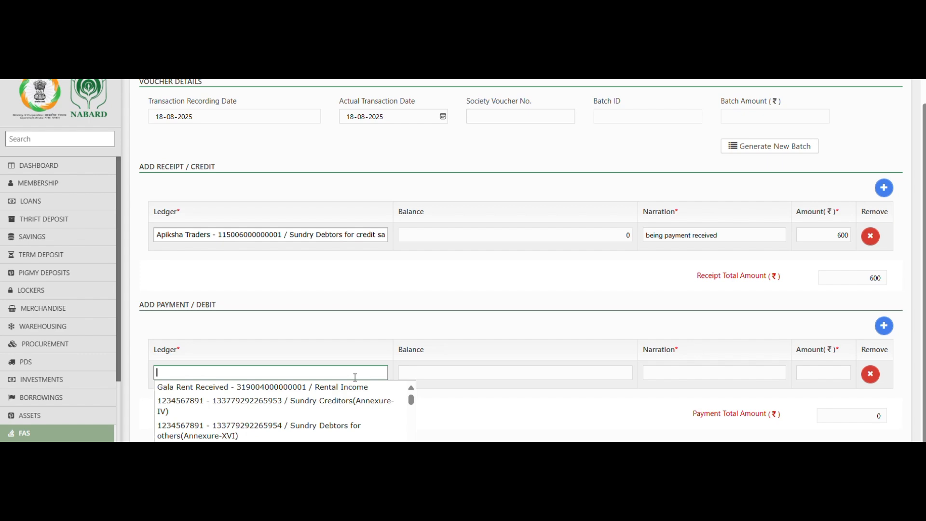
pyautogui.write('kas')
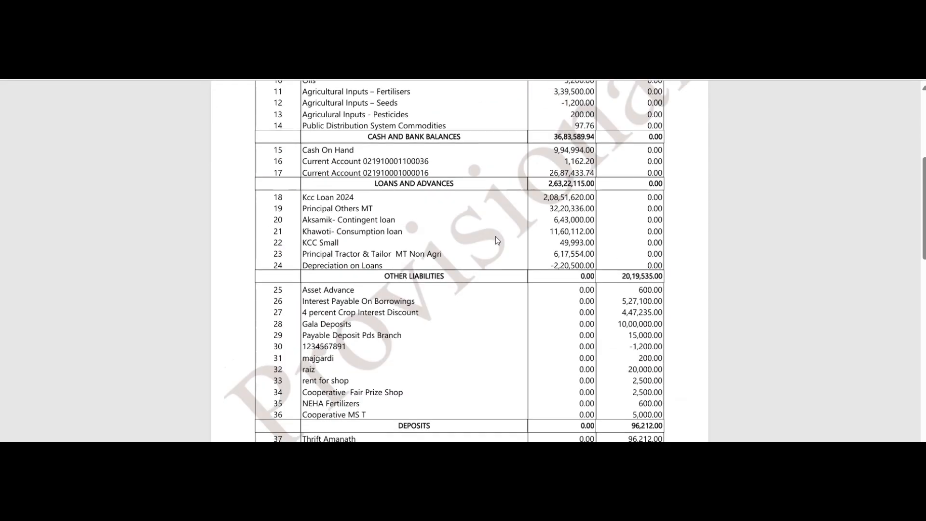
pyautogui.scroll(-3, 496, 236)
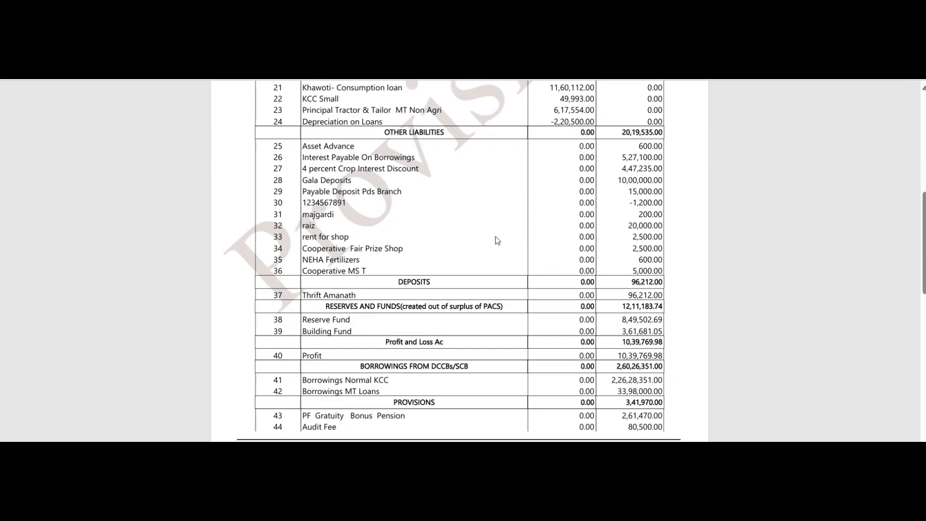
pyautogui.scroll(2, 493, 240)
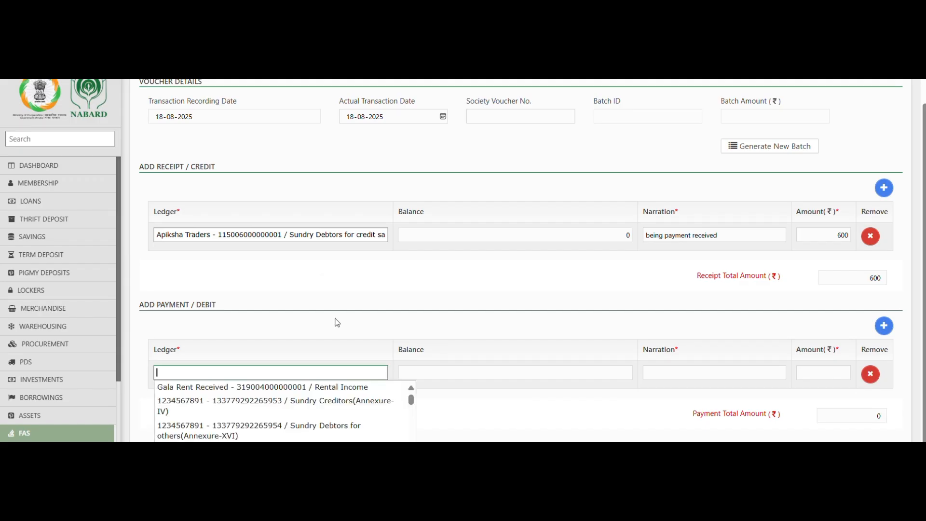
pyautogui.write('neha')
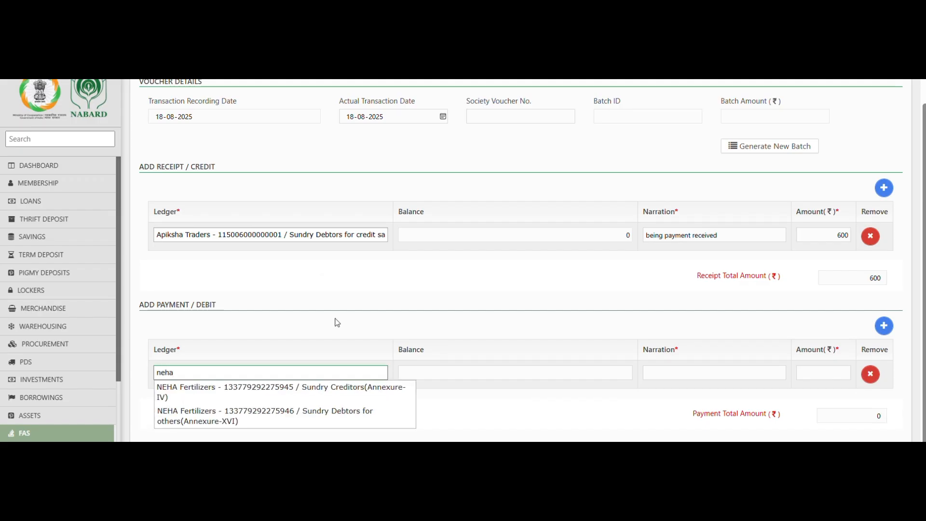
pyautogui.click(355, 389)
# Step: Replace the debit ledger with NEHA Fertilizers under Sundry Creditors
pyautogui.moveTo(374, 375); pyautogui.dragTo(146, 396)
pyautogui.press('BackSpace')
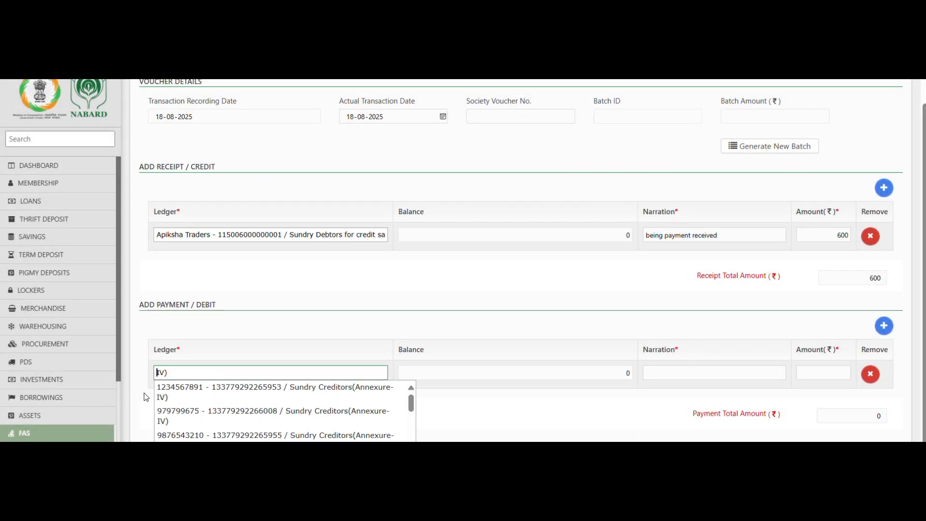
pyautogui.press('Delete')
pyautogui.press('Delete')
pyautogui.press('Delete')
pyautogui.write('neha')
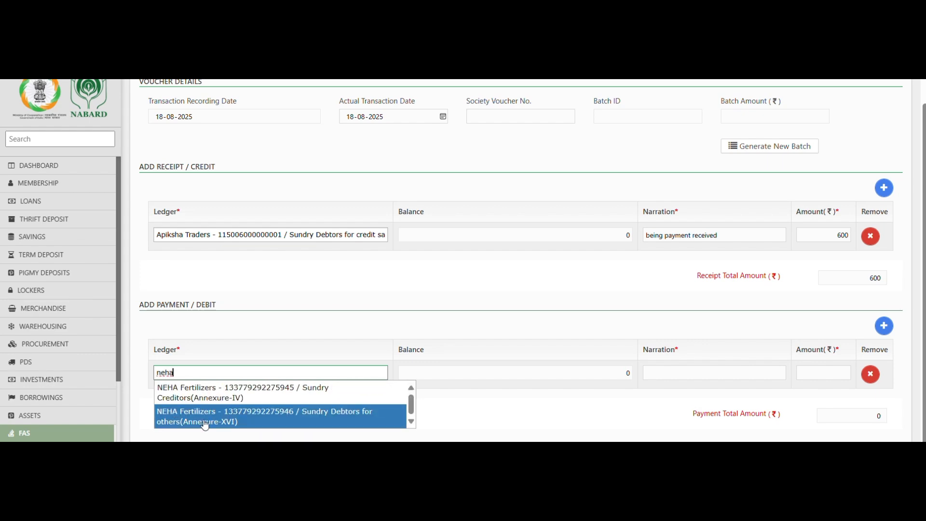
pyautogui.click(285, 415)
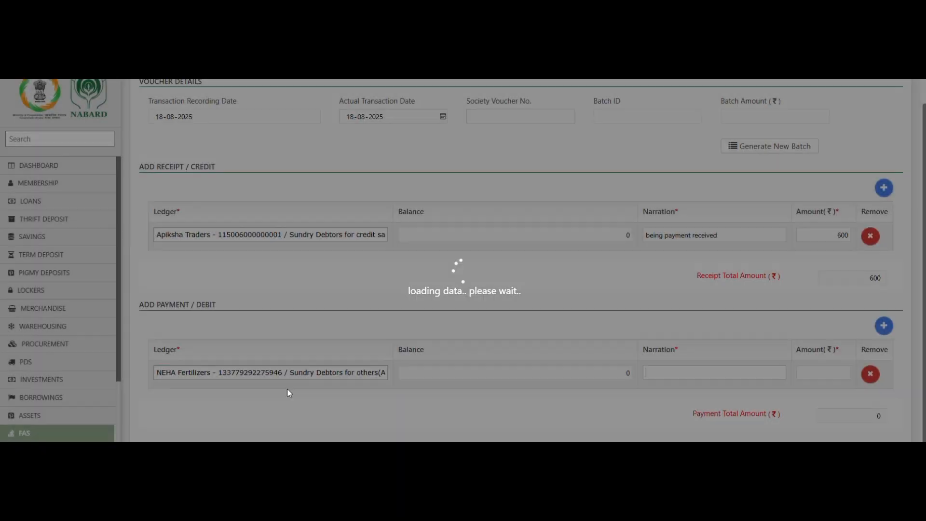
pyautogui.moveTo(378, 372); pyautogui.dragTo(149, 386)
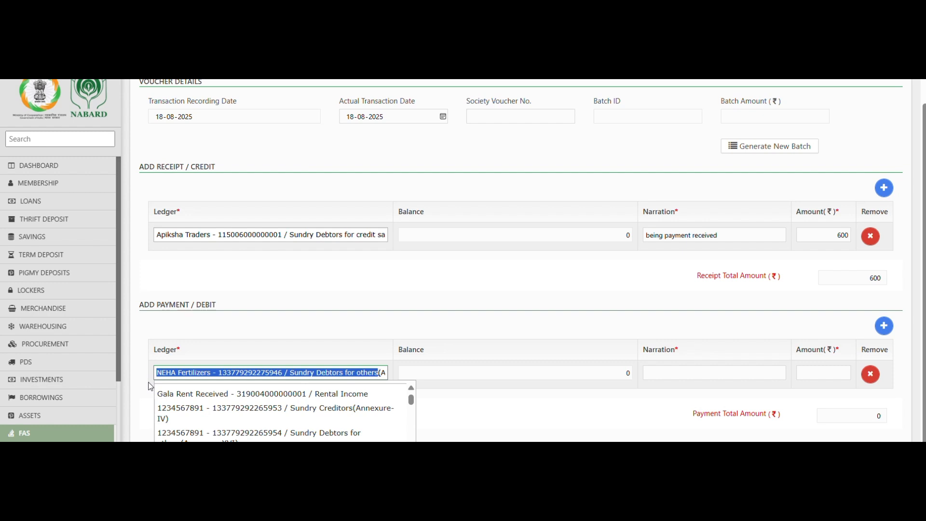
pyautogui.press('Delete')
pyautogui.press('Delete')
pyautogui.press('Delete')
pyautogui.press('Delete')
pyautogui.press('Delete')
pyautogui.press('Delete')
pyautogui.press('Delete')
pyautogui.press('Delete')
pyautogui.press('Delete')
pyautogui.press('Delete')
pyautogui.press('Delete')
pyautogui.press('Delete')
pyautogui.press('Delete')
pyautogui.press('Delete')
pyautogui.press('Delete')
pyautogui.click(290, 372)
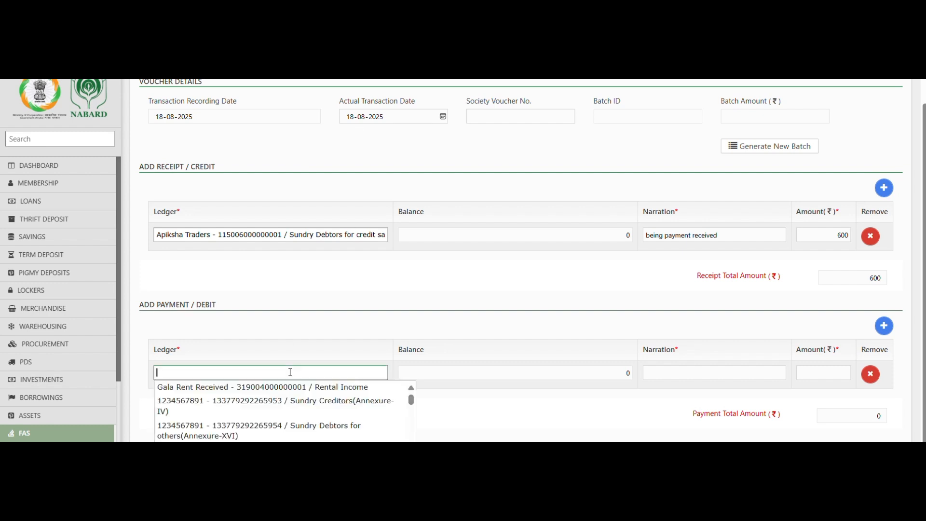
pyautogui.write('neh')
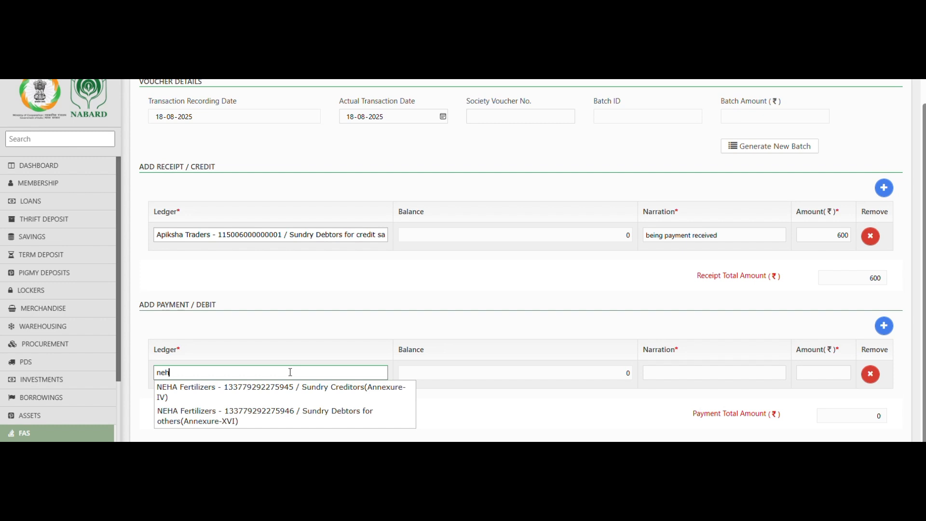
pyautogui.click(383, 392)
# Step: Narrate the debit 'being payment', enter 600, and submit the voucher
pyautogui.write('bein')
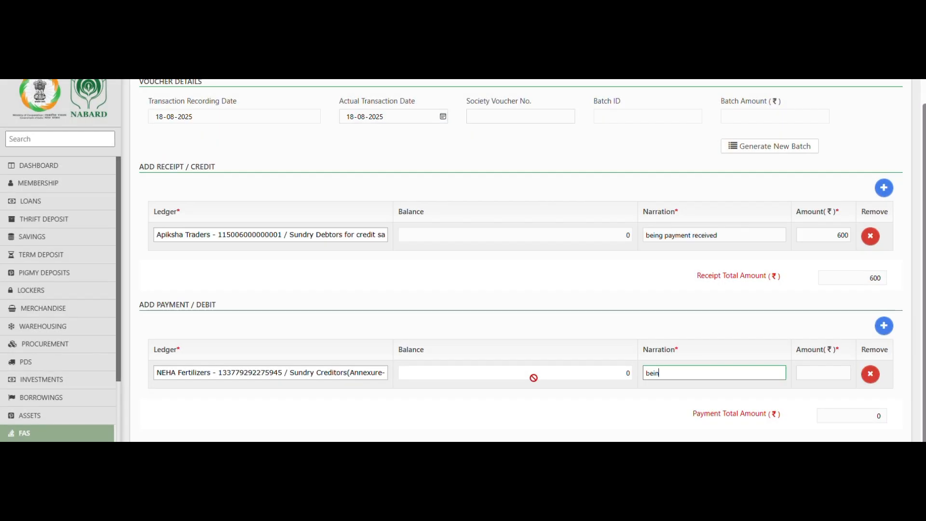
pyautogui.write('g payment')
pyautogui.press('Tab')
pyautogui.write('600')
pyautogui.click(669, 337)
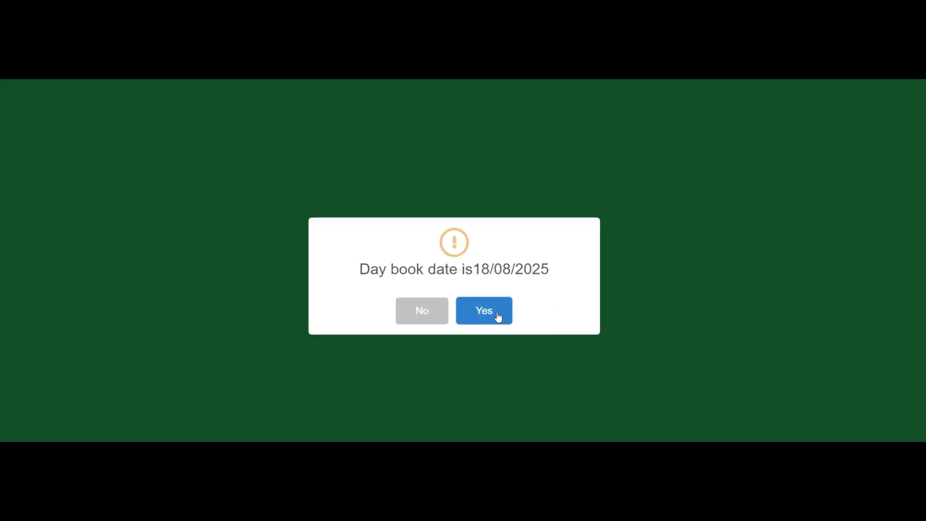
pyautogui.click(497, 314)
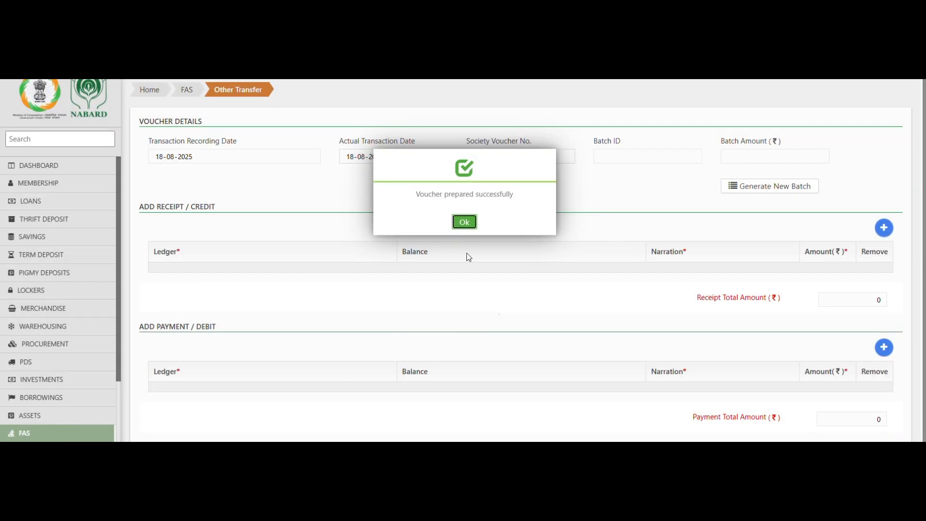
# Step: Pass the 600 transfer voucher and open the trial balance showing NEHA Fertilizers at 600.00
pyautogui.click(463, 222)
pyautogui.click(675, 430)
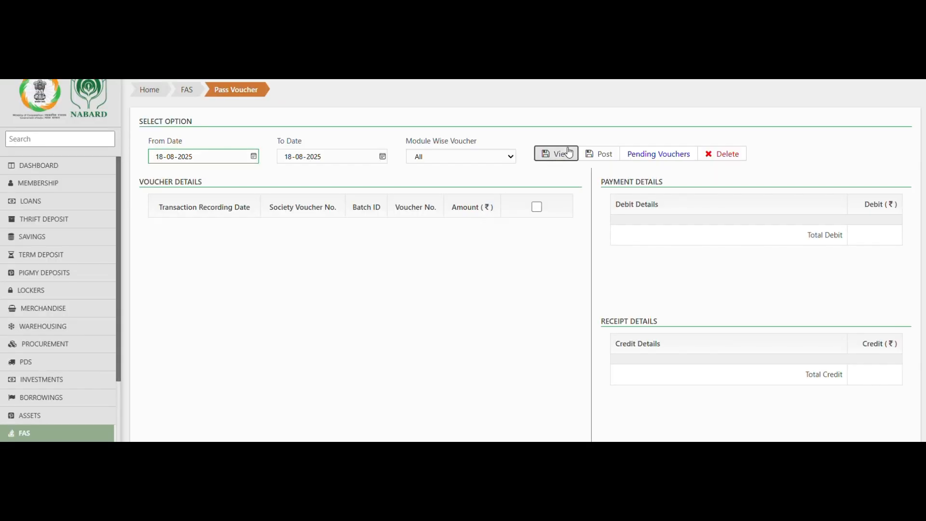
pyautogui.click(555, 154)
pyautogui.click(555, 273)
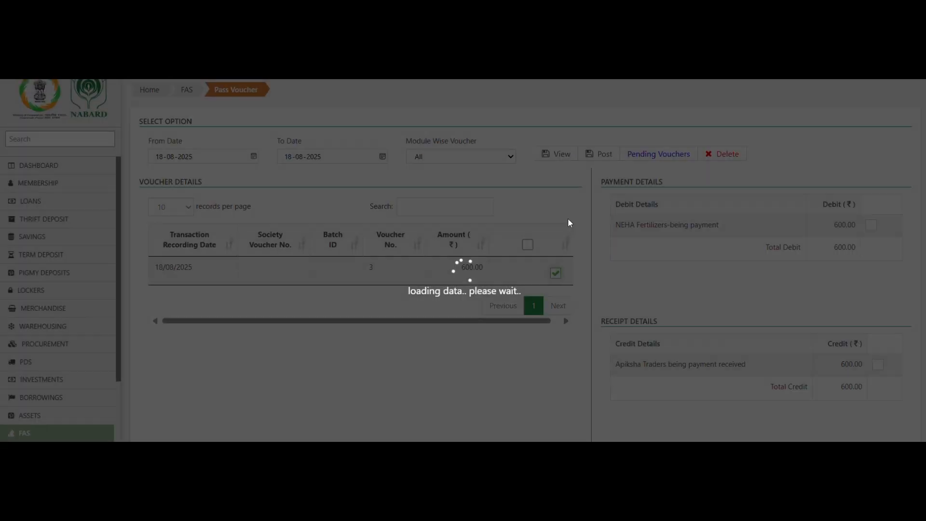
pyautogui.click(602, 153)
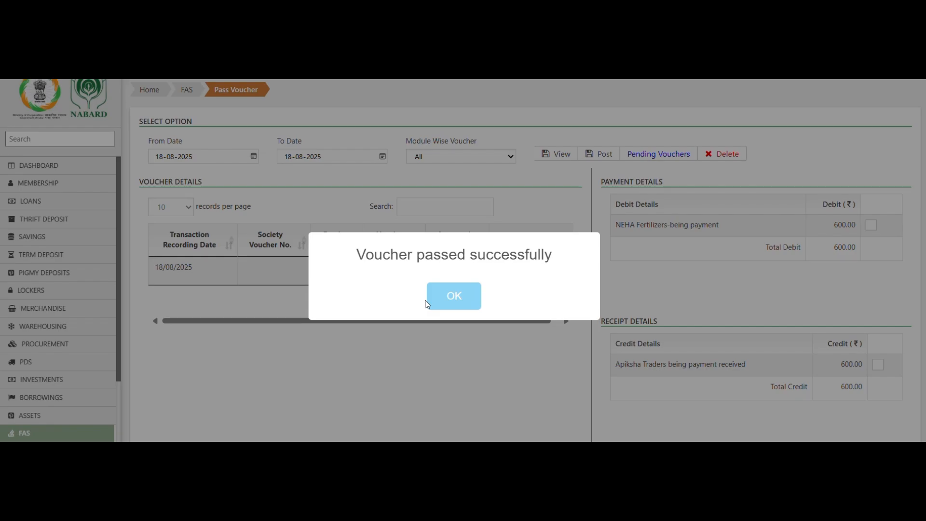
pyautogui.click(428, 303)
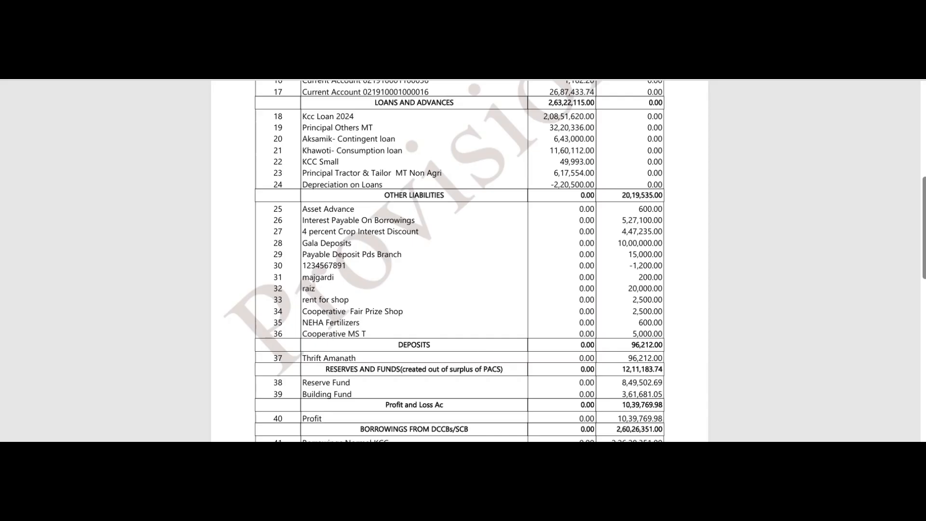
pyautogui.click(514, 135)
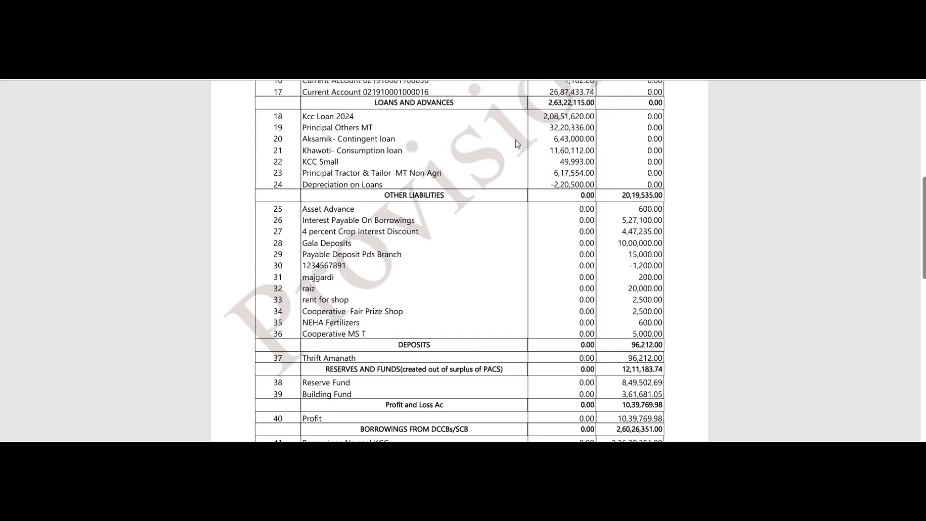